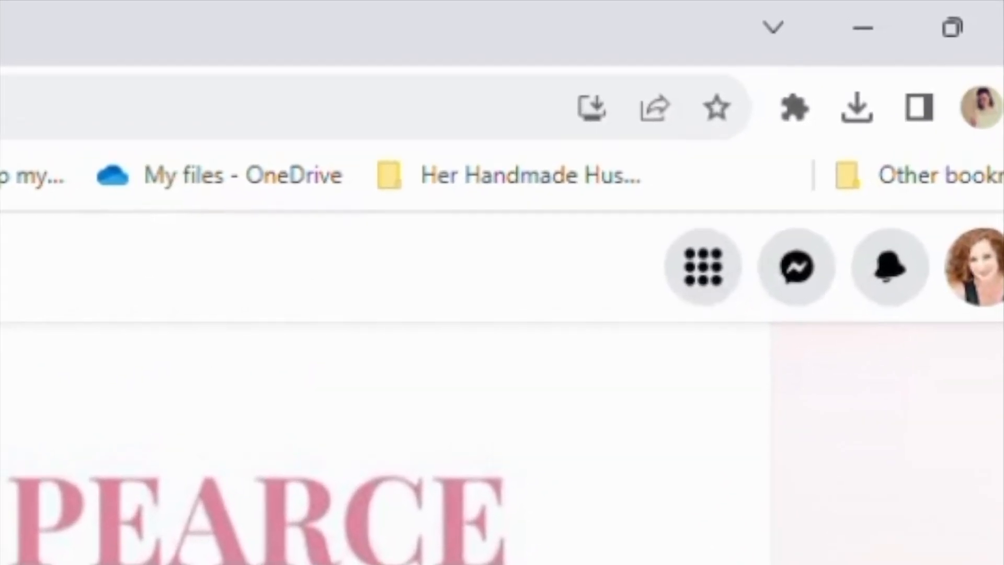
Start creating a new Facebook Page and name it "Dana's Dolls"
left_click(721, 277)
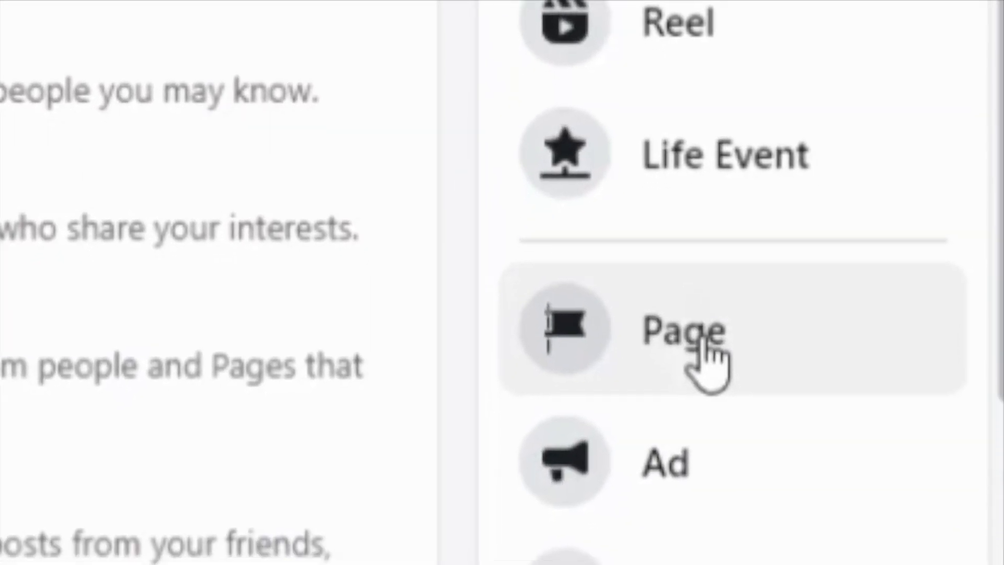
left_click(704, 345)
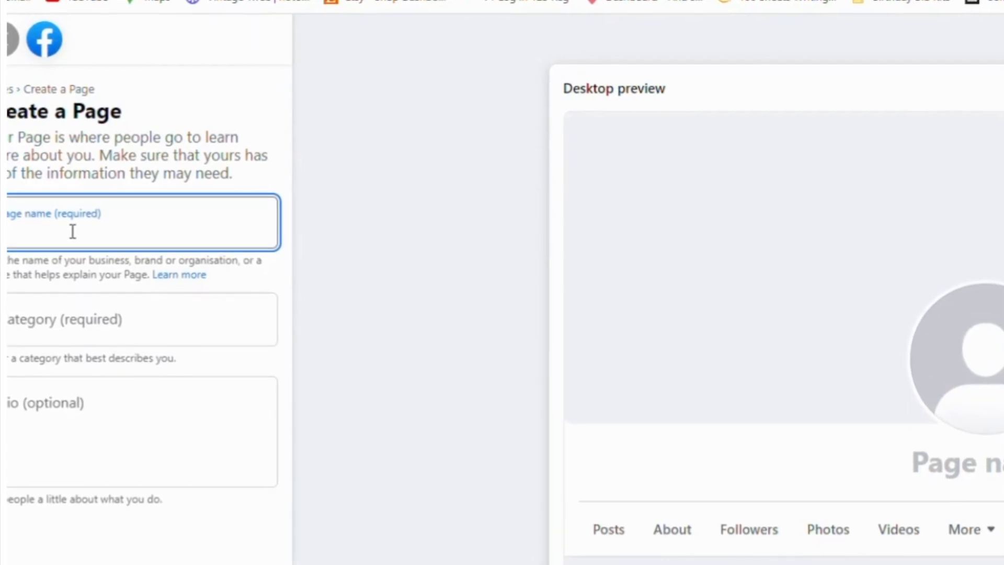
type("Dana")
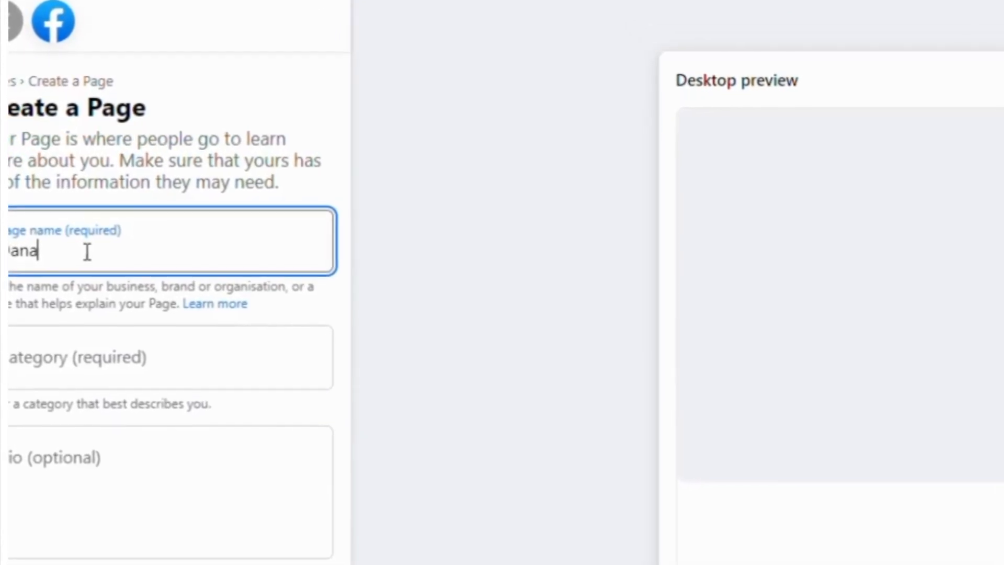
type("'s Dolls")
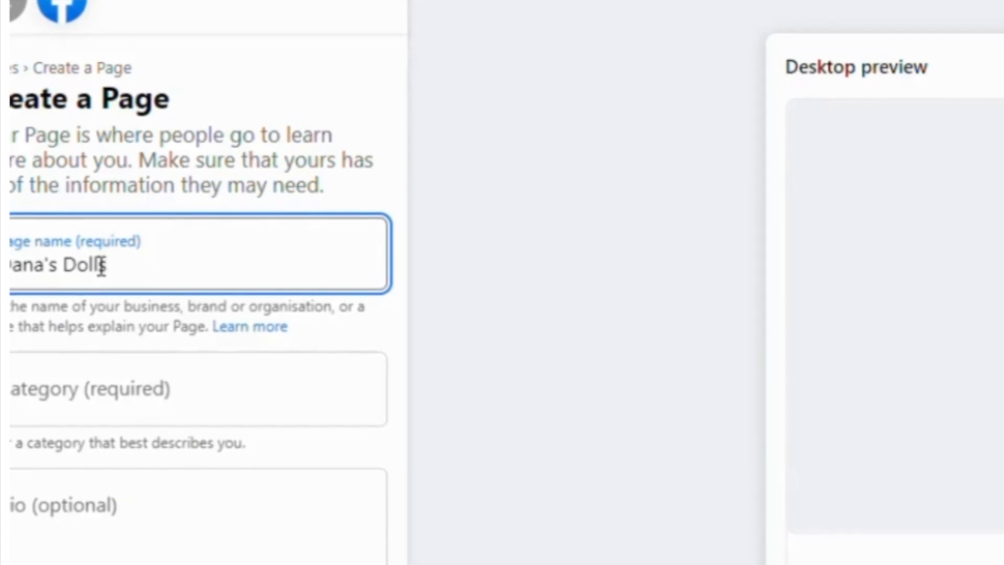
Assign the categories Arts & crafts shop, Textile company and Gift shop to the Page
left_click(146, 366)
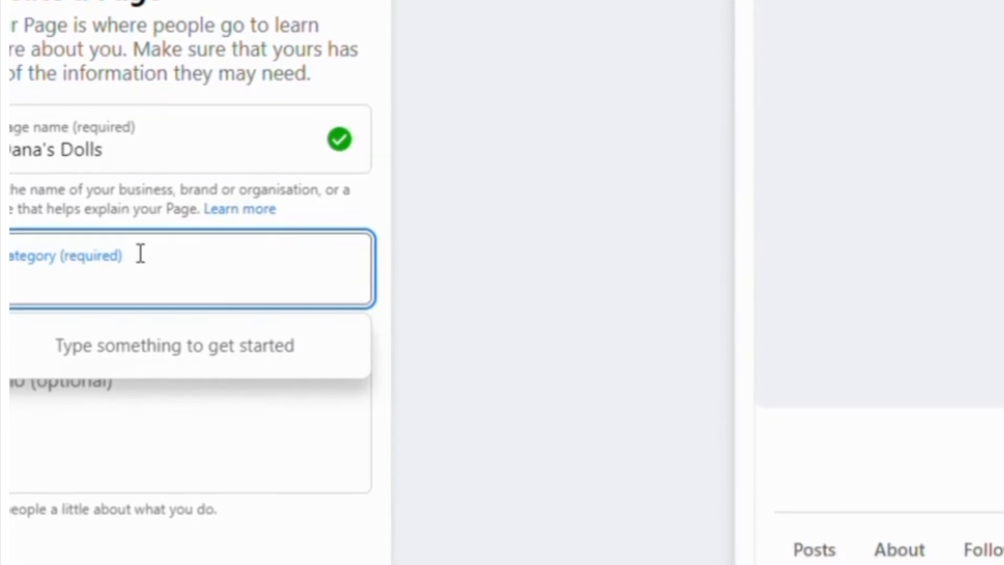
type("nitting")
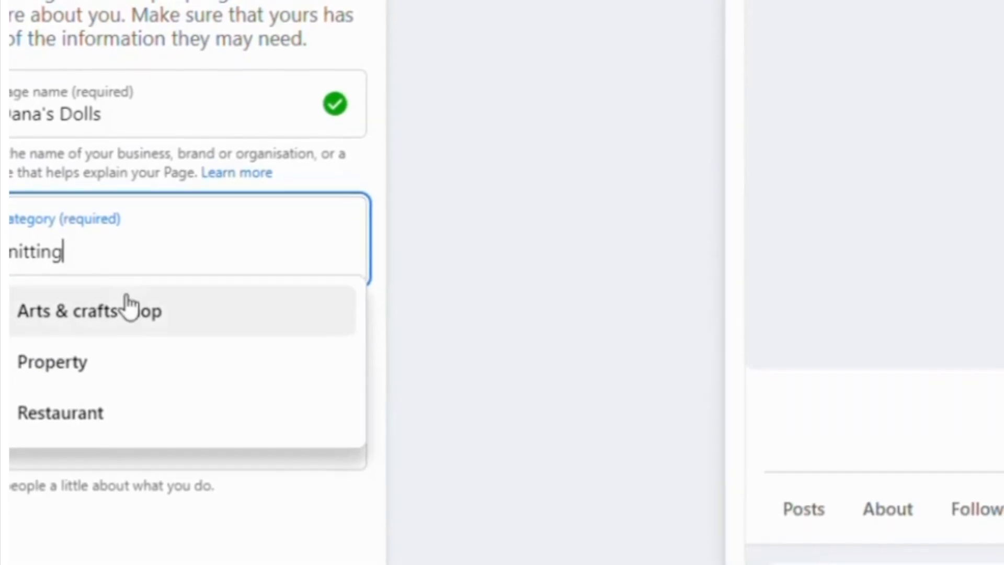
left_click(139, 316)
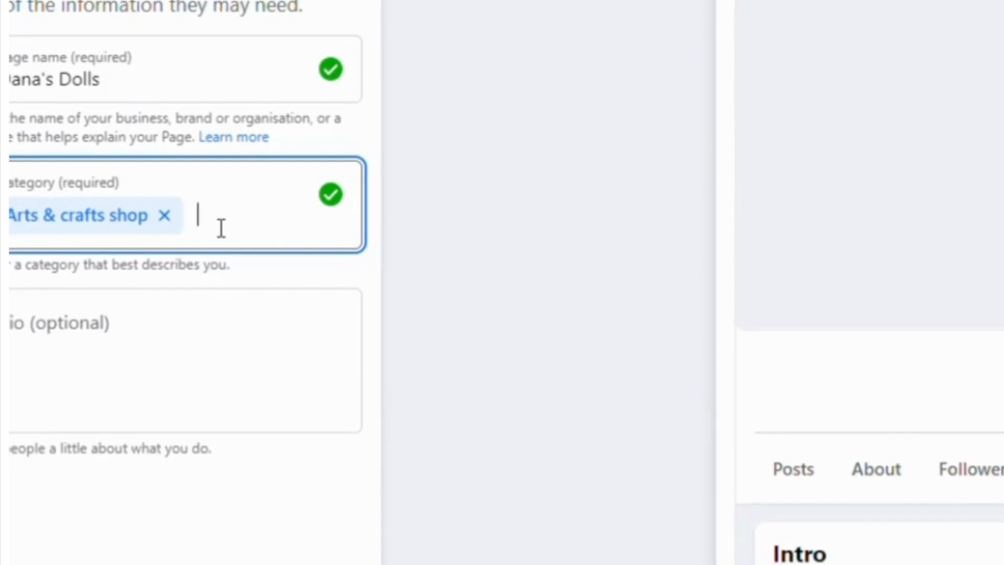
type("sewin")
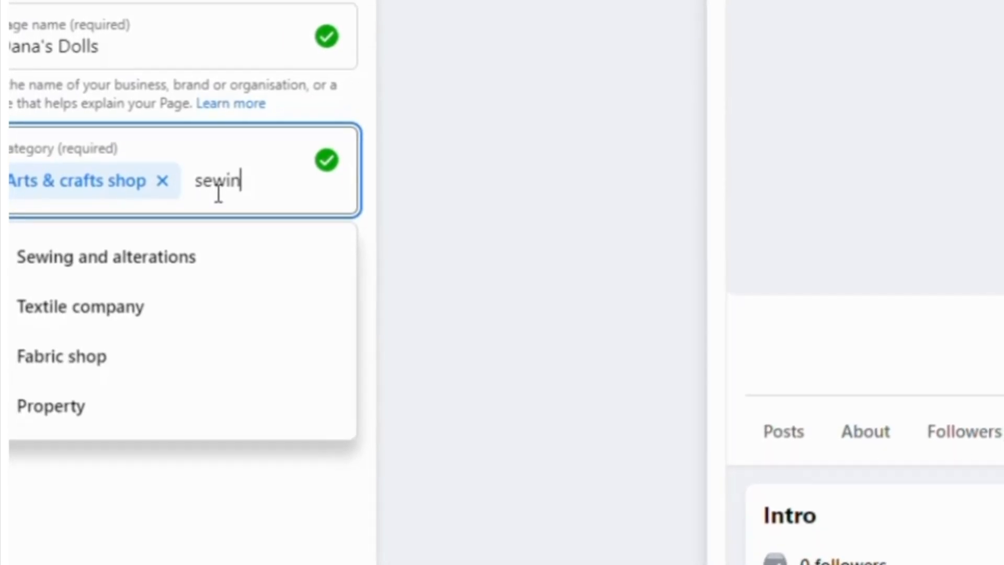
left_click(74, 311)
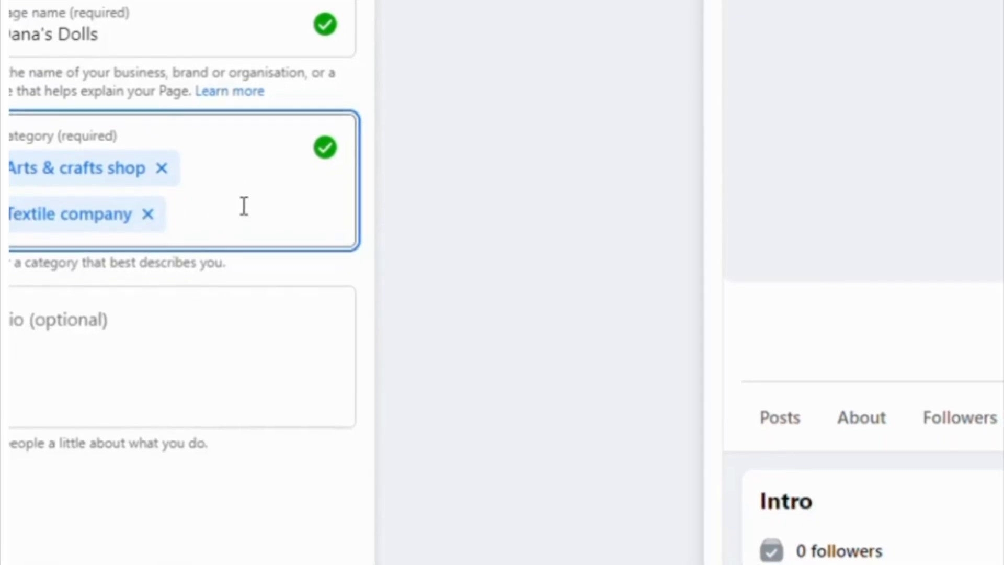
type("gift")
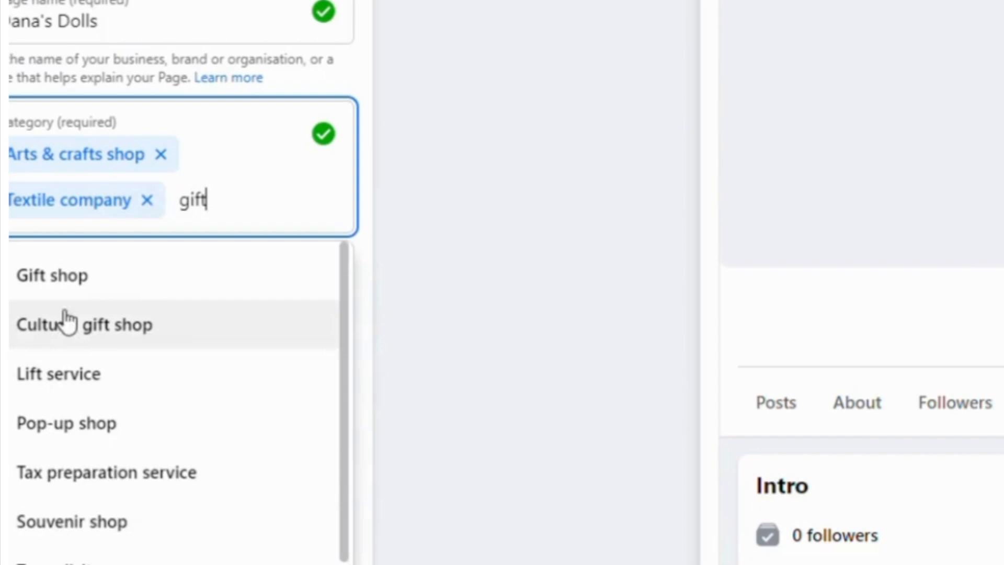
left_click(83, 272)
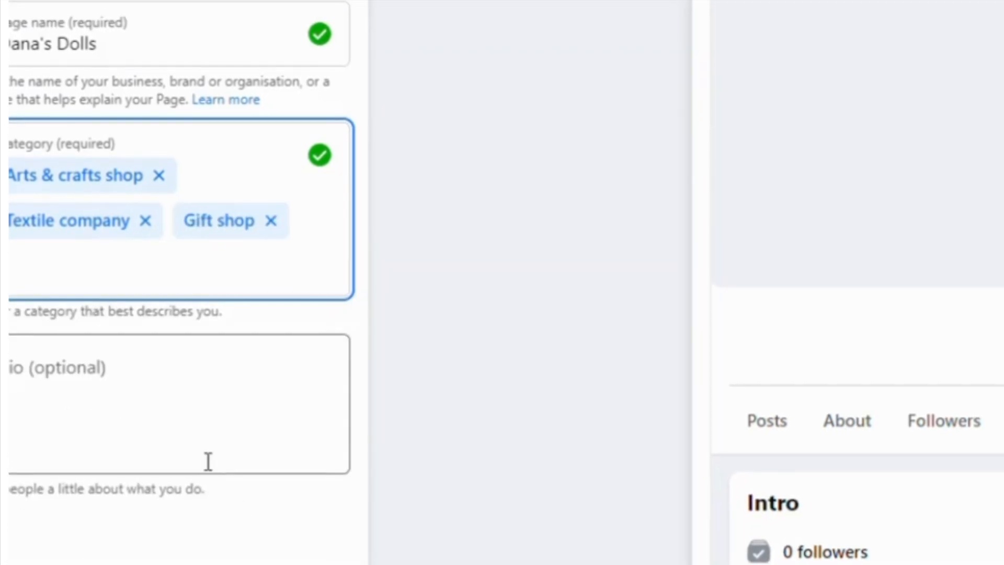
Write the Page bio "Handmade and sustainable keepsake dolls, knitted with love."
left_click(128, 354)
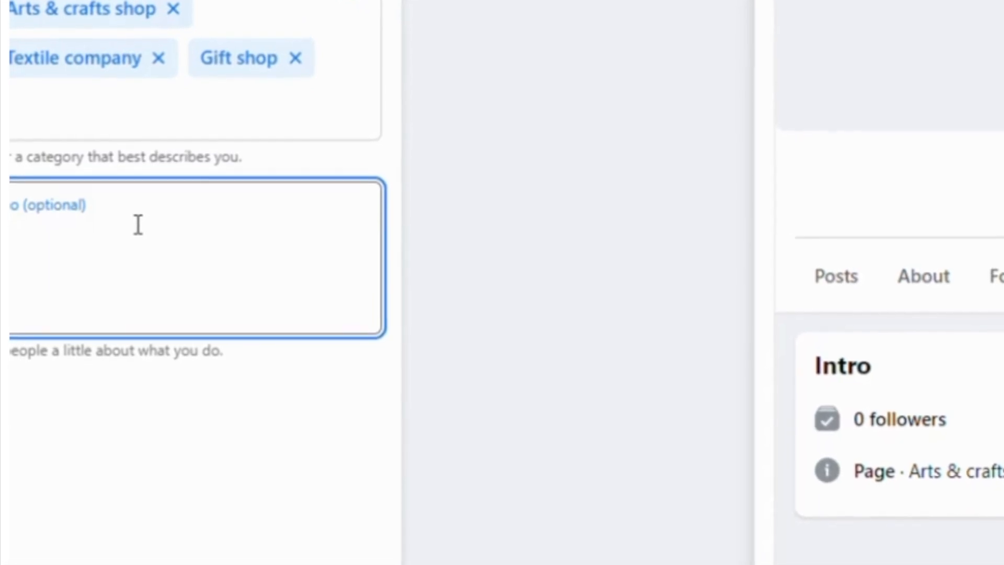
type("Handmade and sustain")
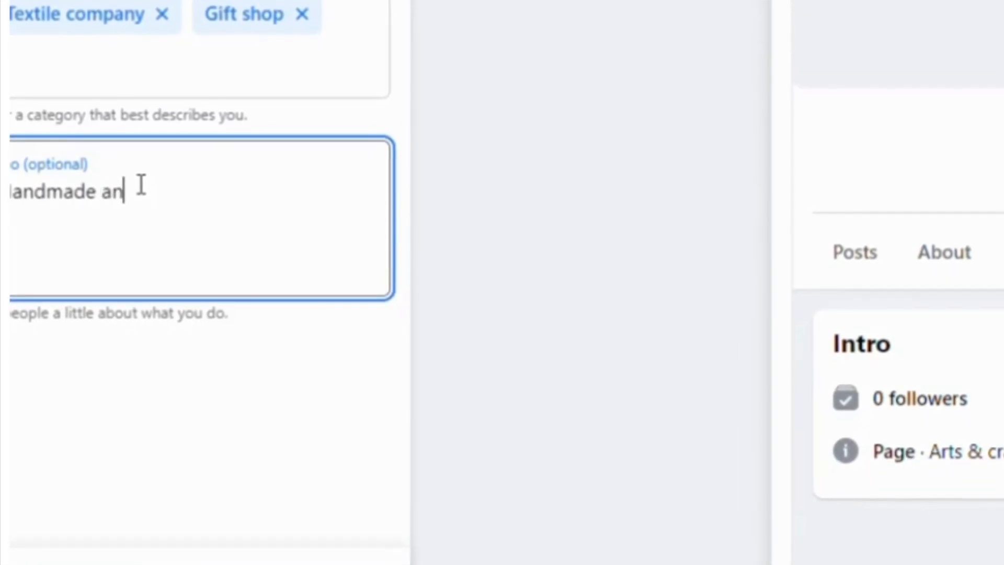
type("able ke")
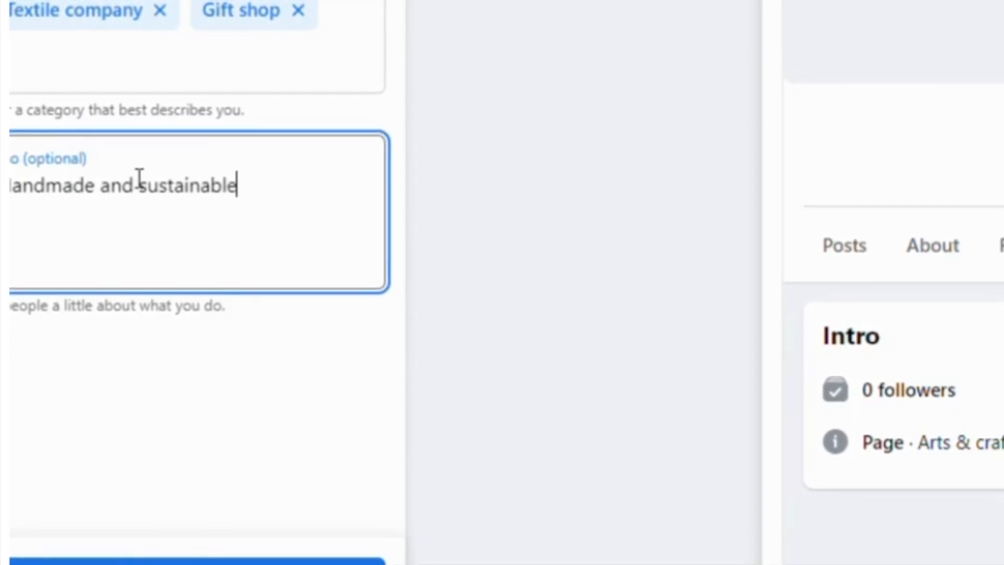
type("epsake dolls")
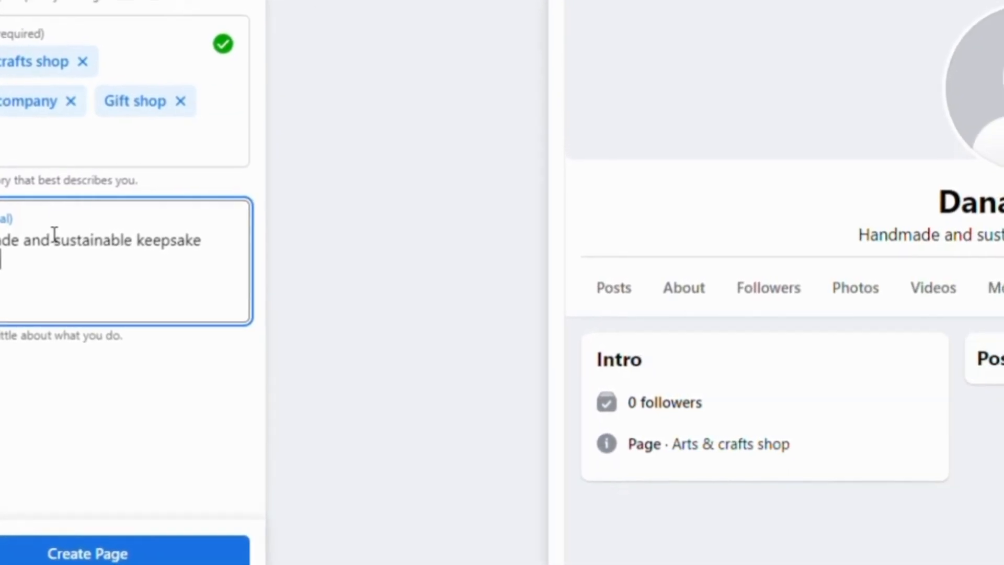
type(", knitted with love.")
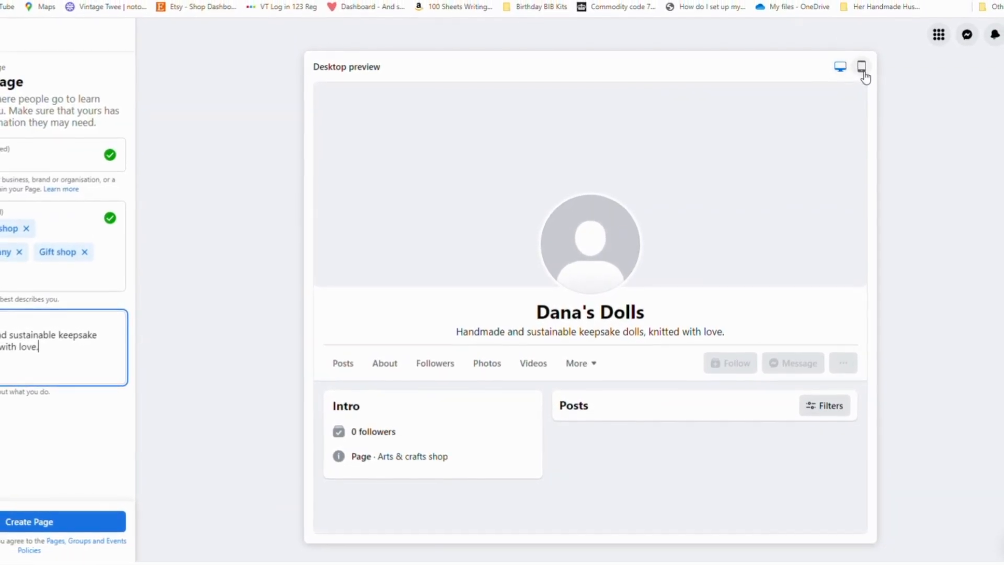
Compare the mobile and desktop previews of the Page and create the Page
left_click(863, 63)
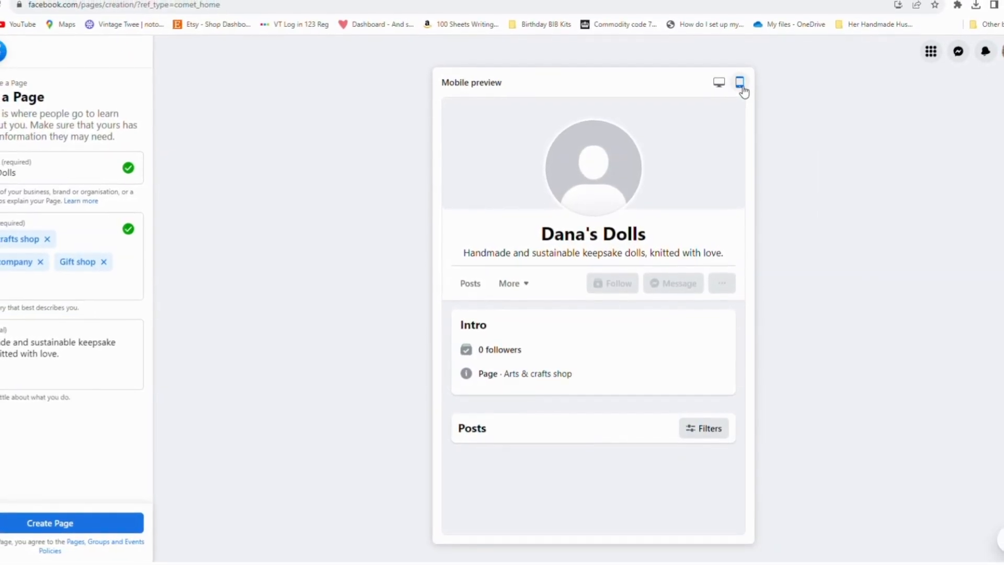
left_click(718, 94)
left_click(848, 99)
left_click(719, 102)
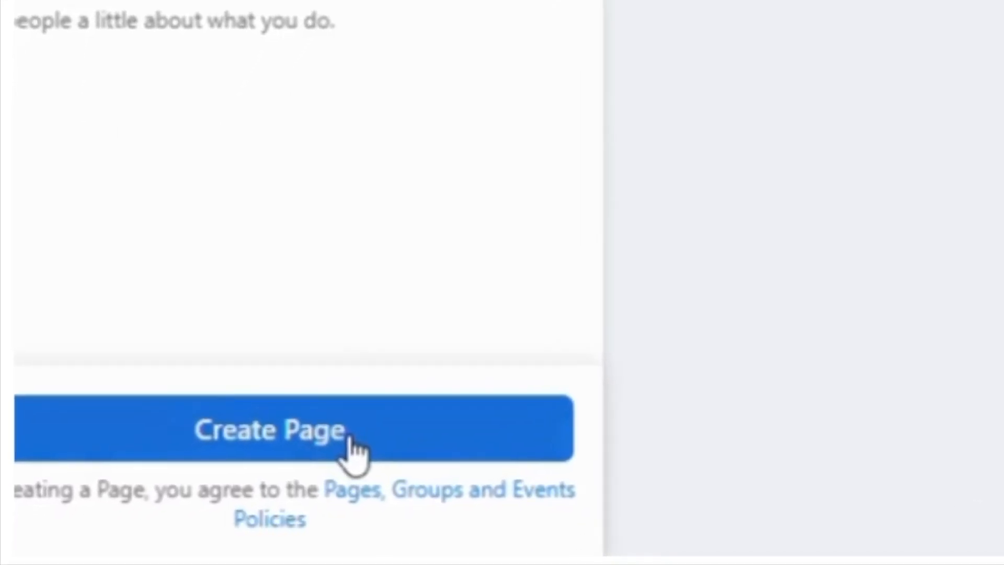
left_click(435, 437)
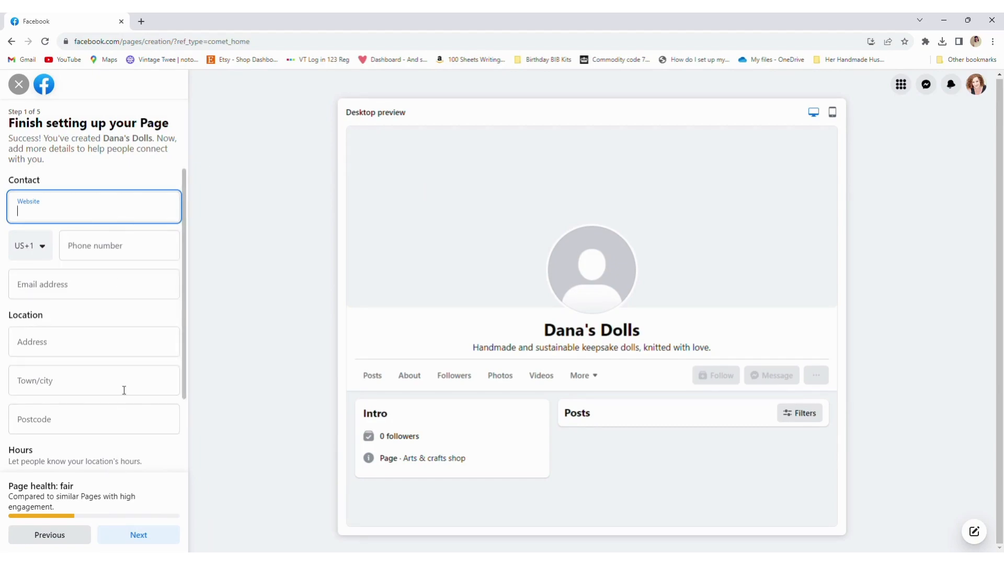
scroll(100, 246, "down", 2)
scroll(103, 345, "up", 3)
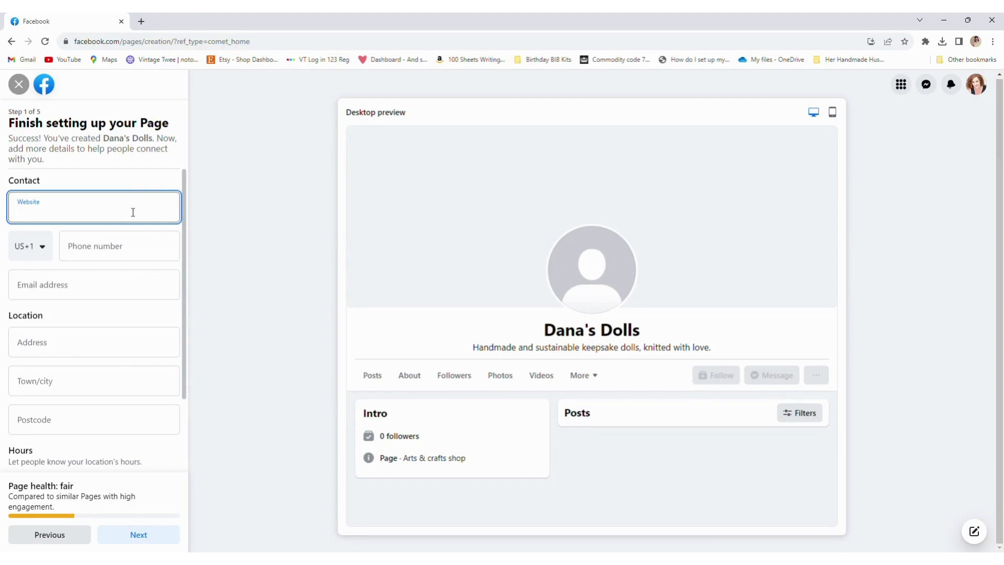
type("ww")
type(".d")
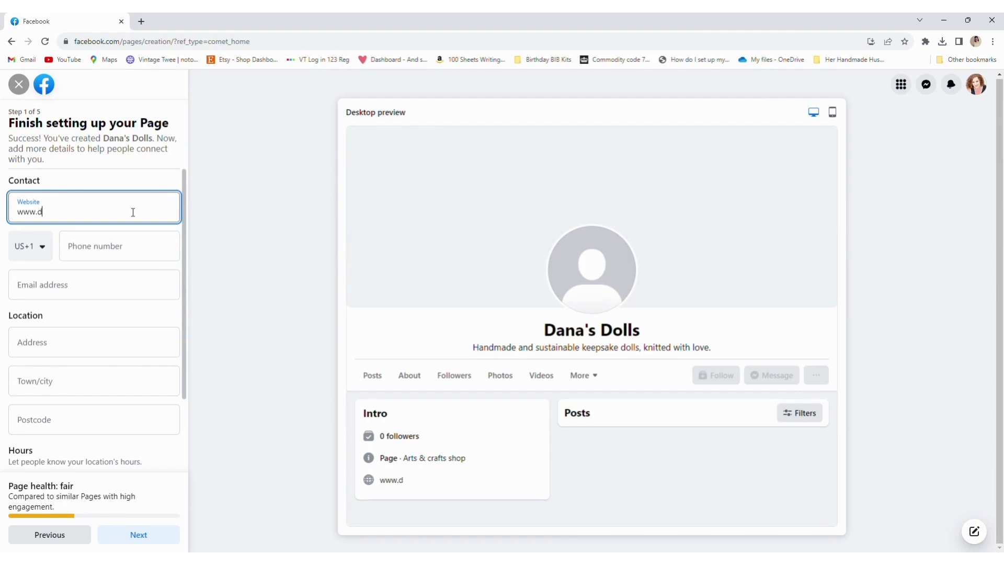
type("anasdolls.co.uk")
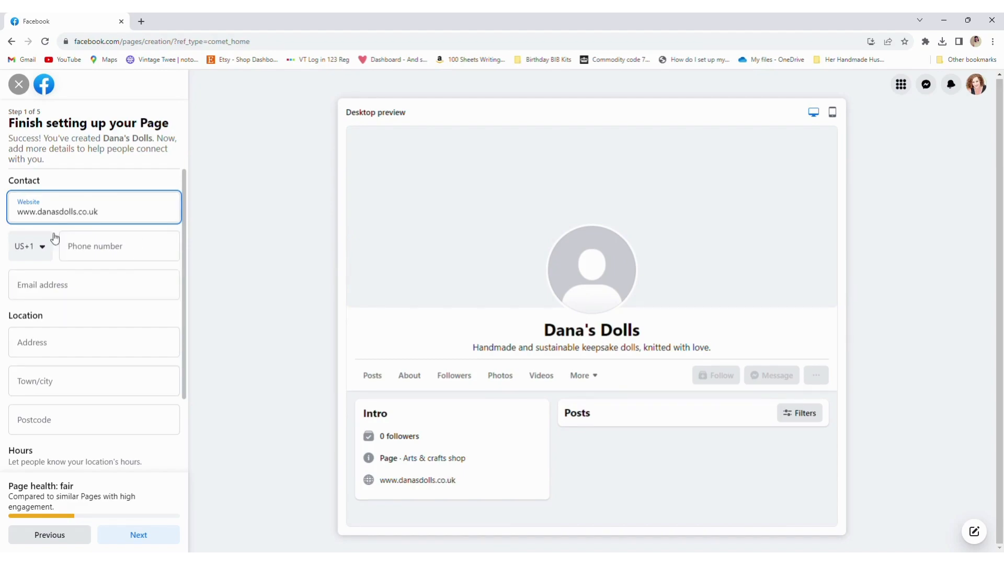
left_click(25, 248)
scroll(44, 356, "down", 5)
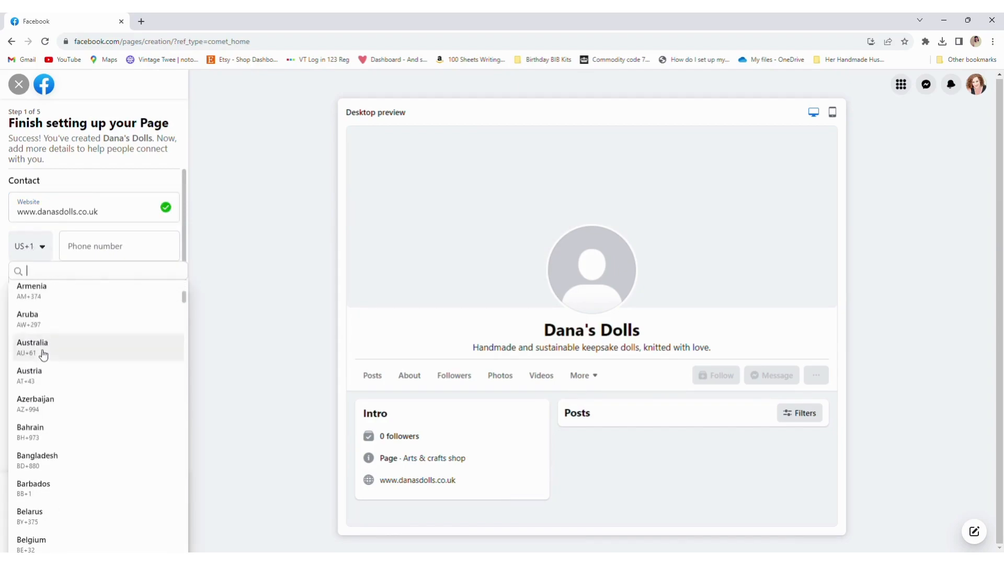
scroll(49, 372, "up", 5)
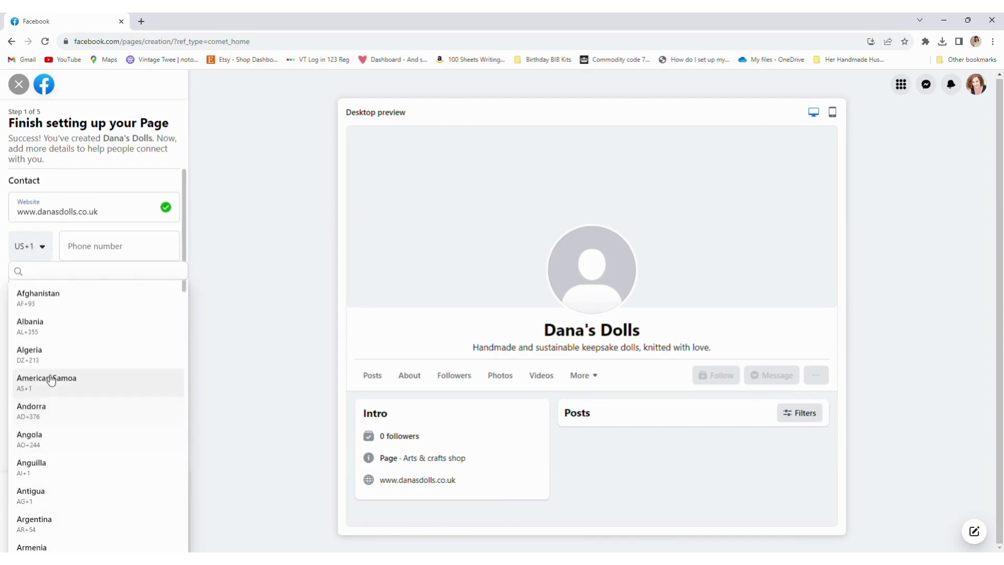
left_click(118, 139)
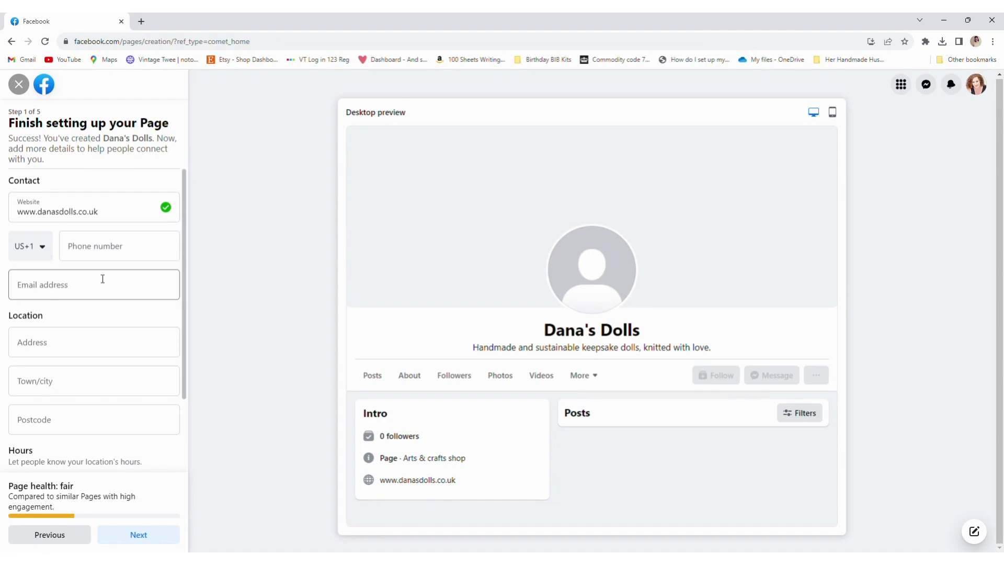
Set the Page's hours to "Open at selected hours" and bring up the weekly schedule
scroll(84, 297, "down", 2)
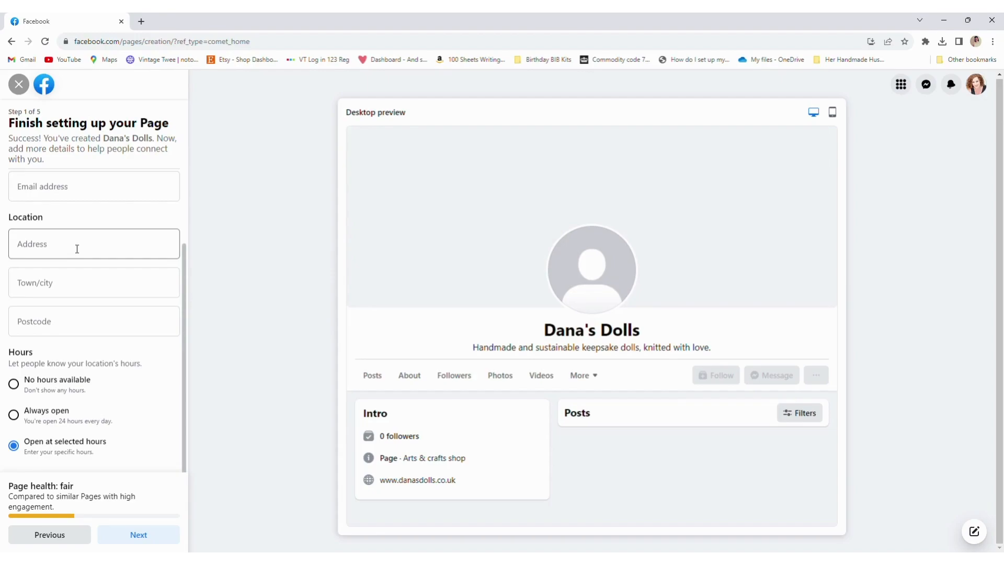
left_click(34, 416)
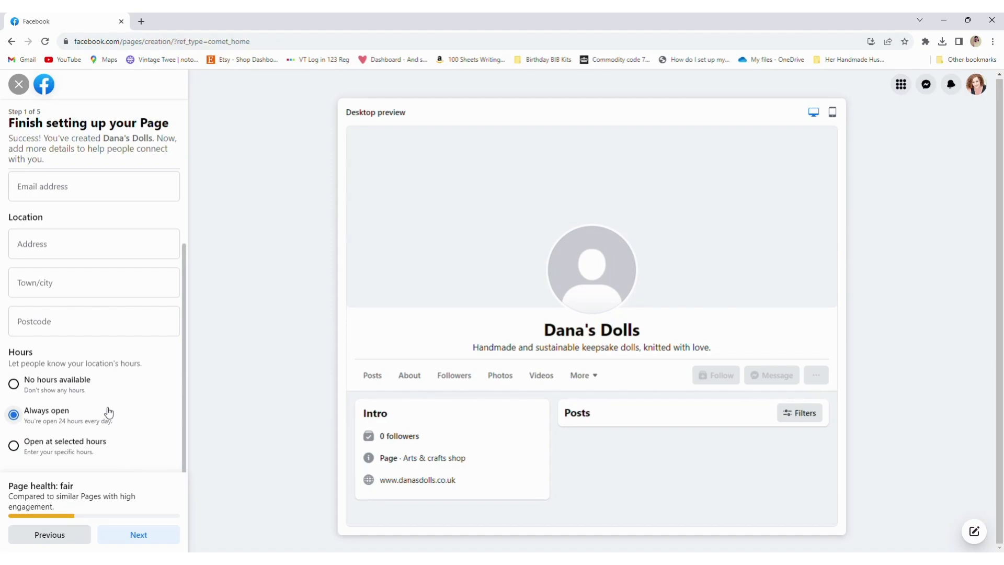
left_click(47, 444)
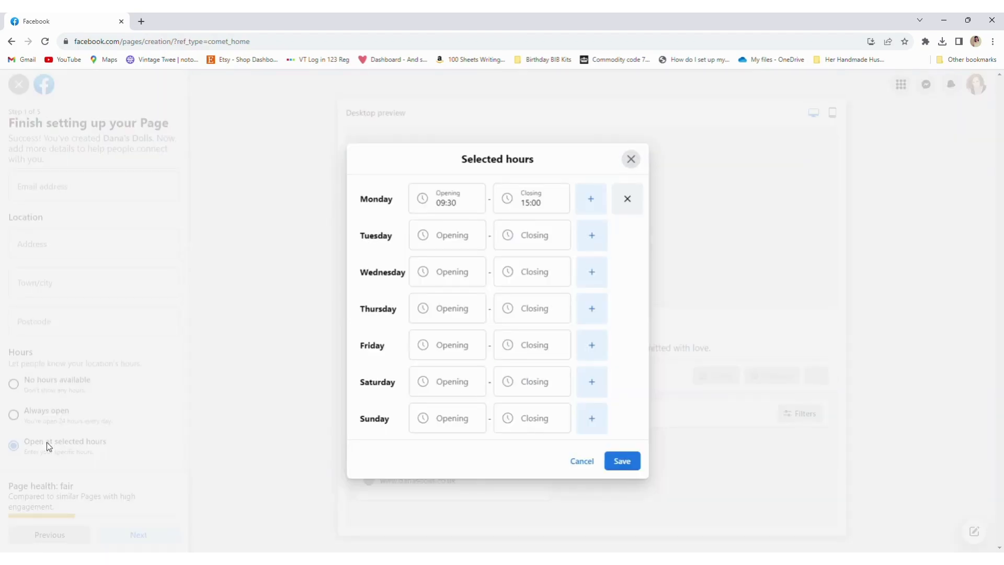
Look through Monday's time choices and add a second, empty opening-hours slot for Monday
left_click(463, 205)
scroll(453, 422, "down", 5)
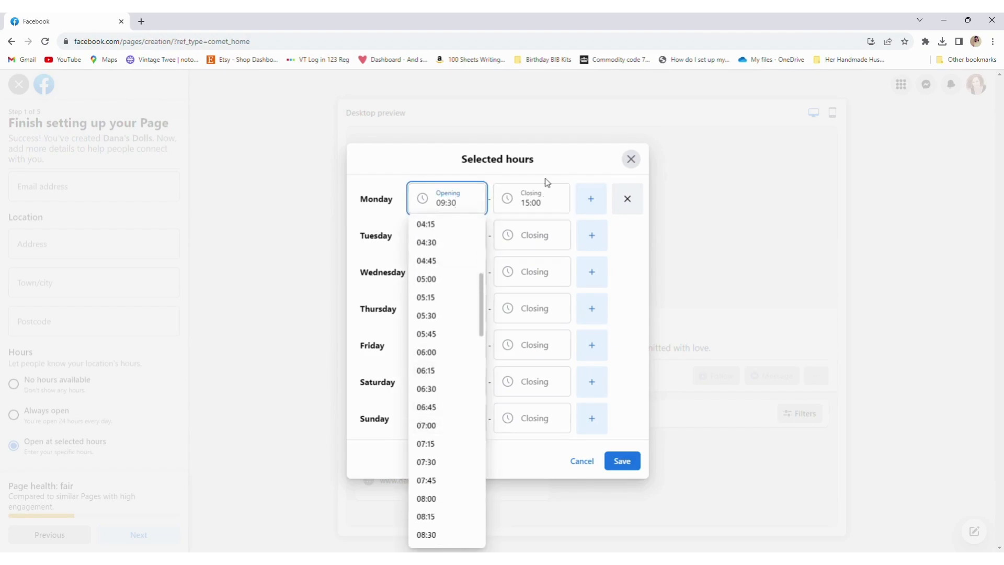
left_click(558, 198)
left_click(593, 200)
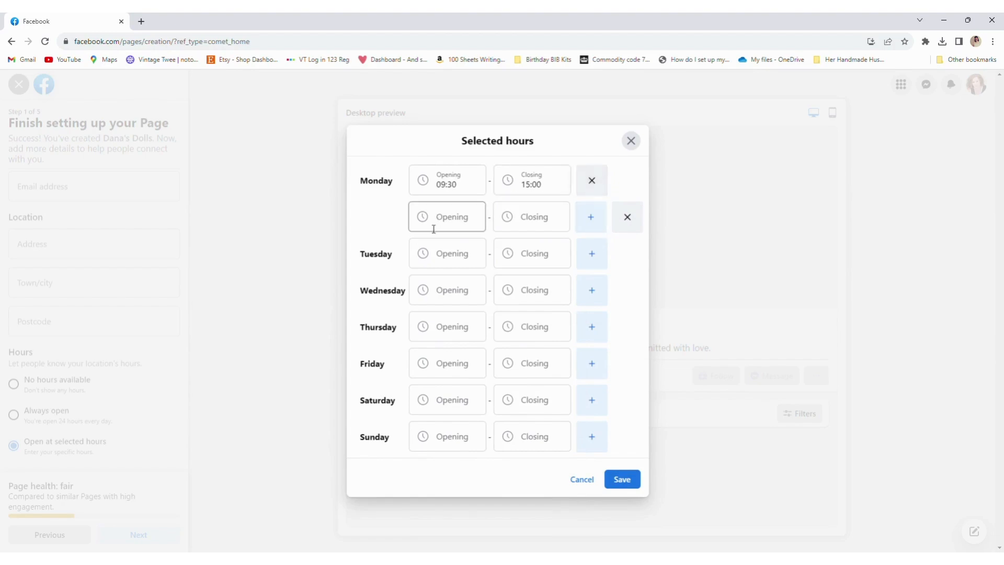
Set Tuesday's hours to open at 10:00 and close at 01:00, and add a second Tuesday slot
left_click(446, 263)
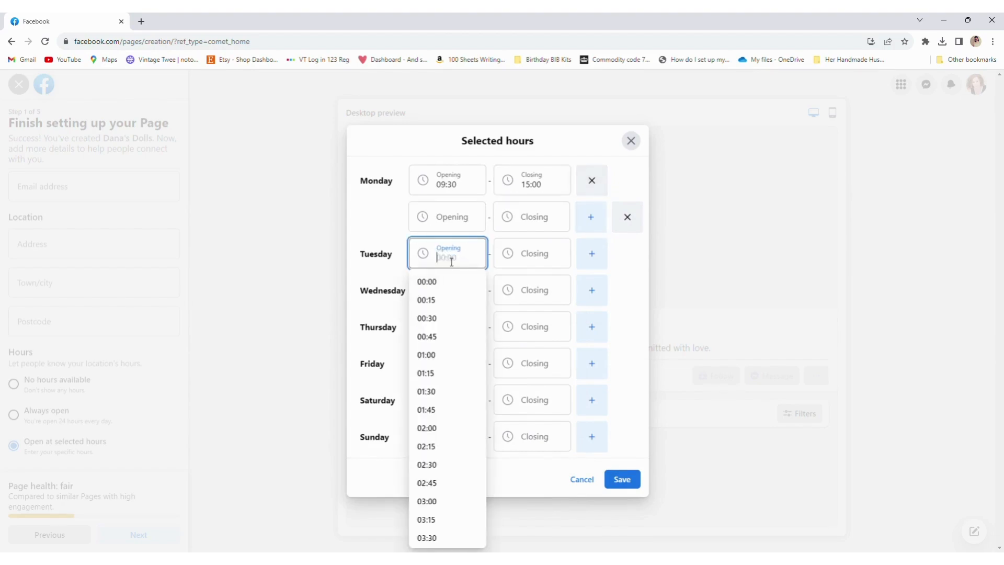
scroll(435, 424, "down", 10)
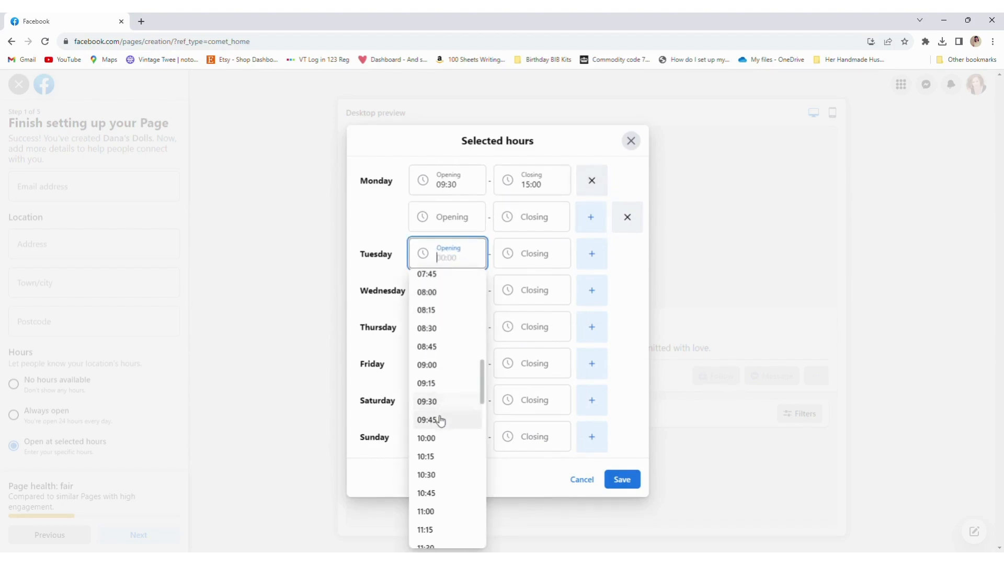
left_click(441, 442)
left_click(529, 256)
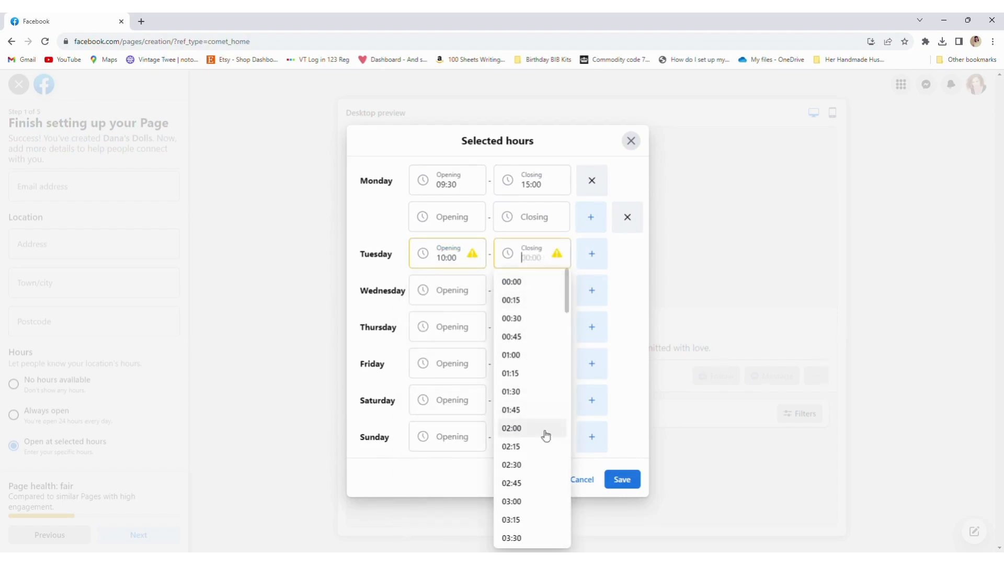
left_click(528, 355)
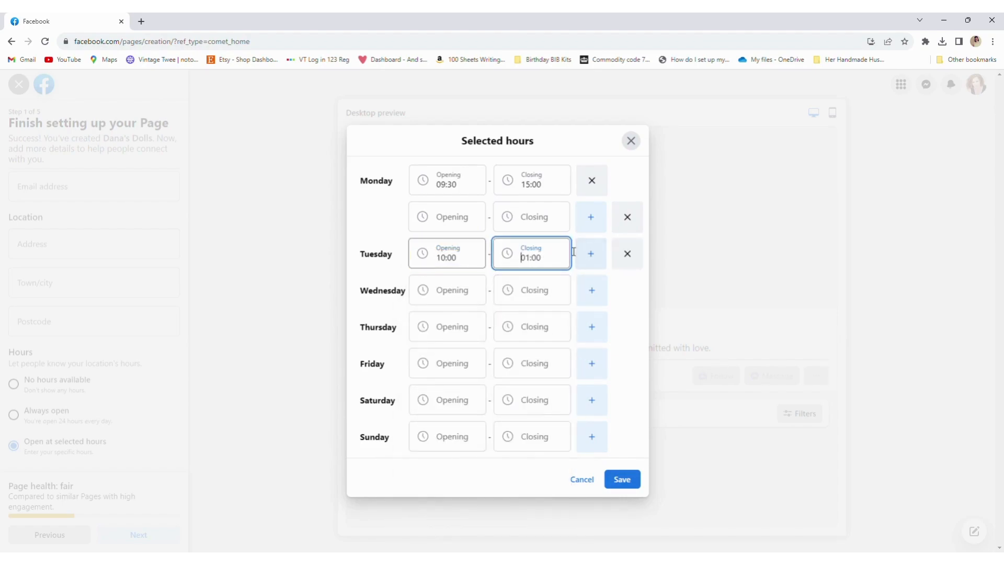
left_click(595, 258)
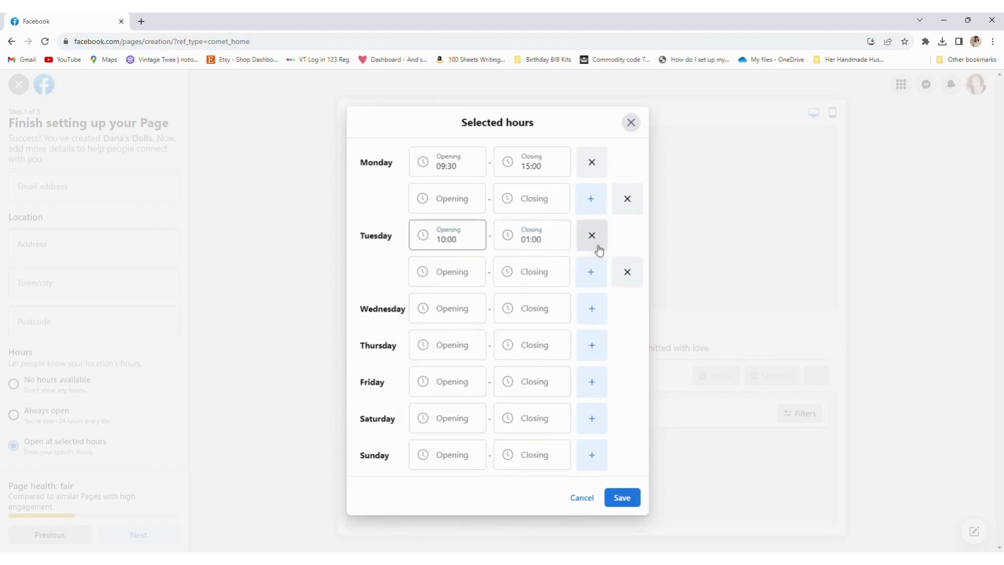
Set Tuesday's second hours slot to open at 14:00 and close at 17:00
left_click(445, 276)
scroll(444, 367, "down", 10)
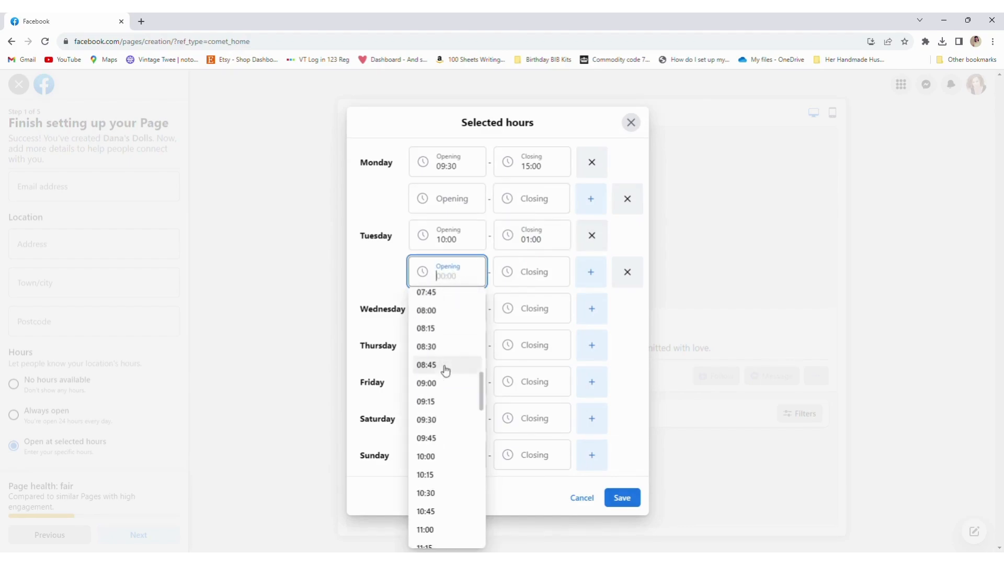
scroll(448, 399, "down", 6)
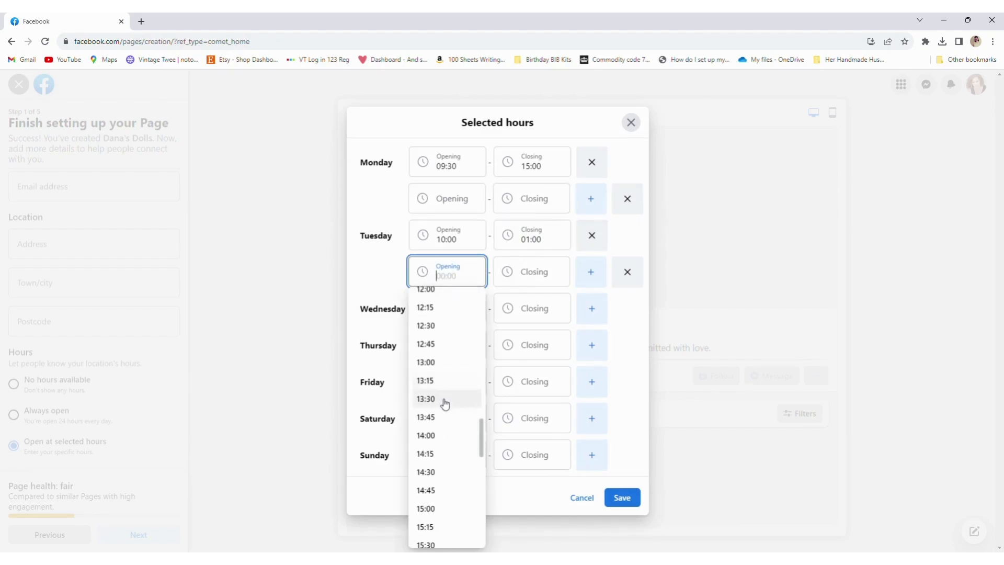
left_click(447, 436)
left_click(532, 271)
scroll(547, 425, "down", 7)
scroll(544, 436, "down", 10)
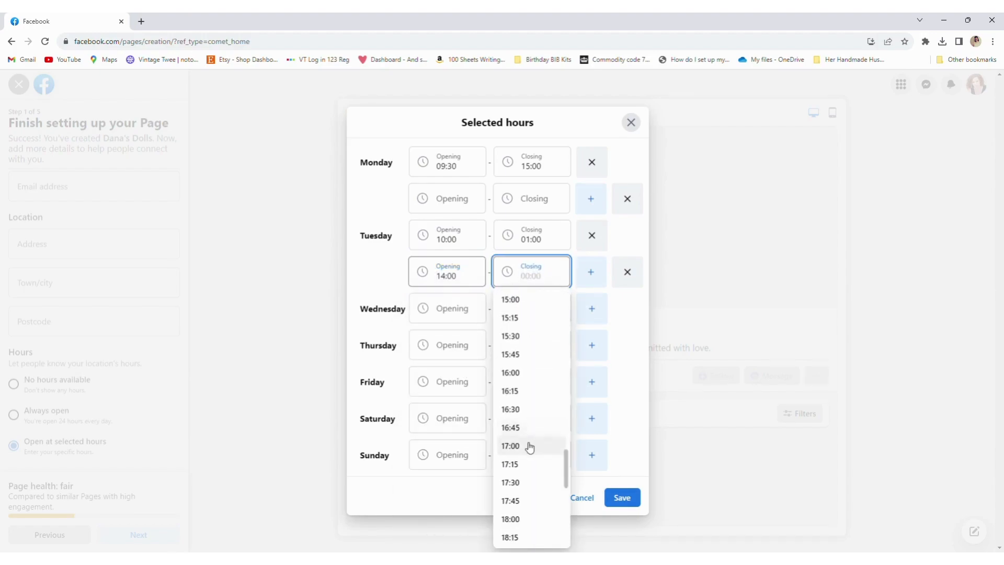
left_click(529, 446)
Save the weekly hours with a further empty Tuesday slot and continue to the Page customisation step
left_click(592, 273)
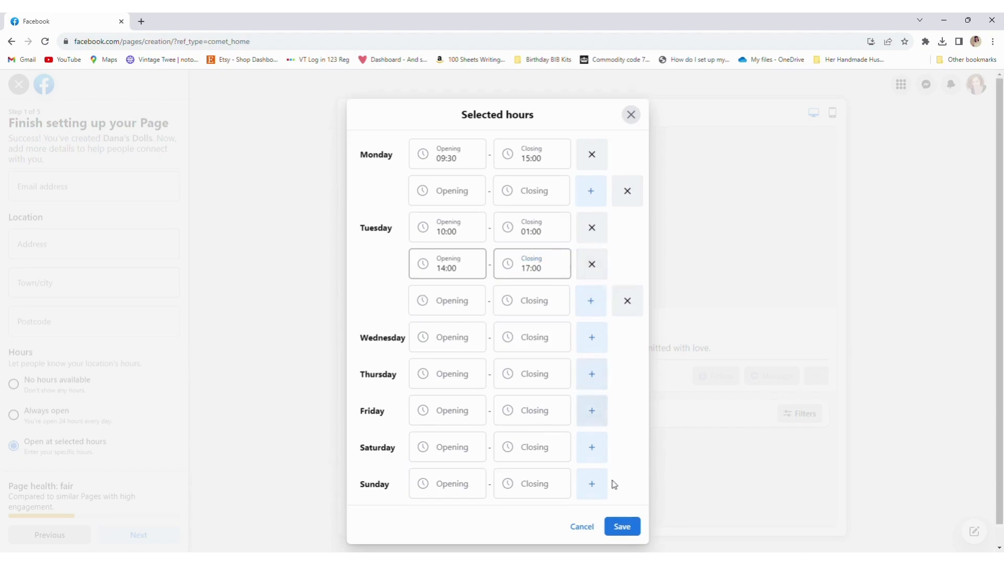
left_click(629, 533)
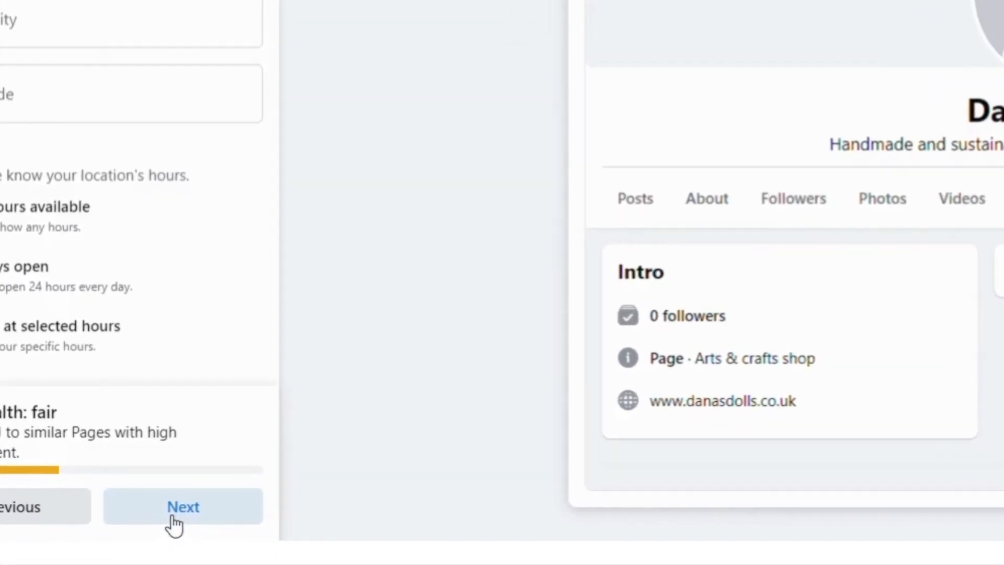
left_click(135, 539)
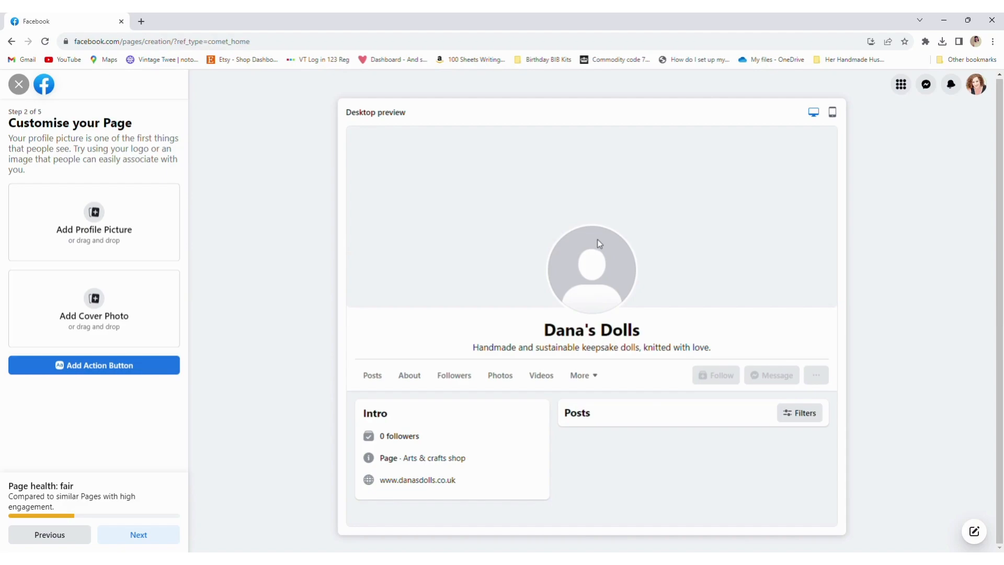
Add the Dana's Dolls wool-ball logo as profile picture and the knitted dolls photo as cover photo
left_click(95, 219)
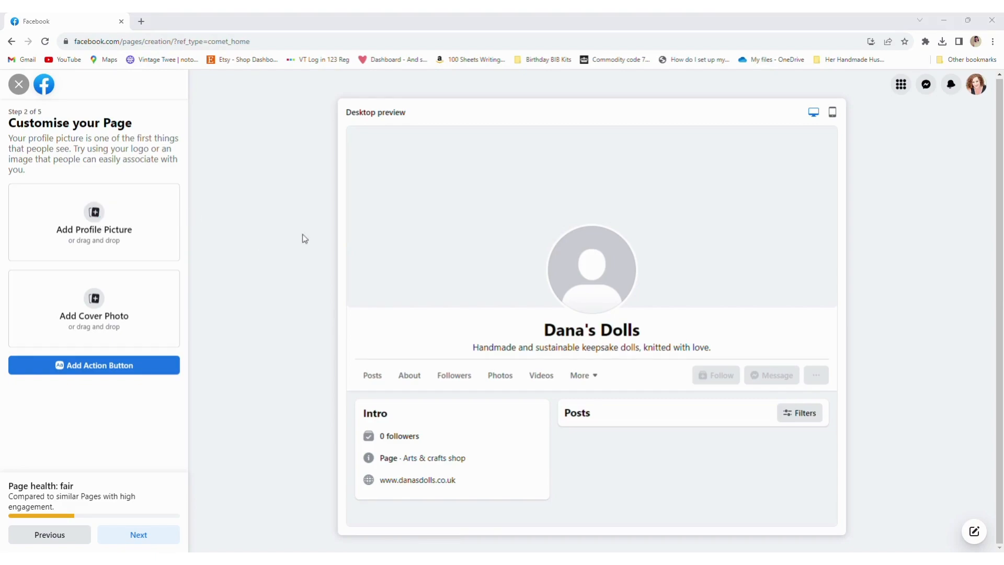
left_click(523, 365)
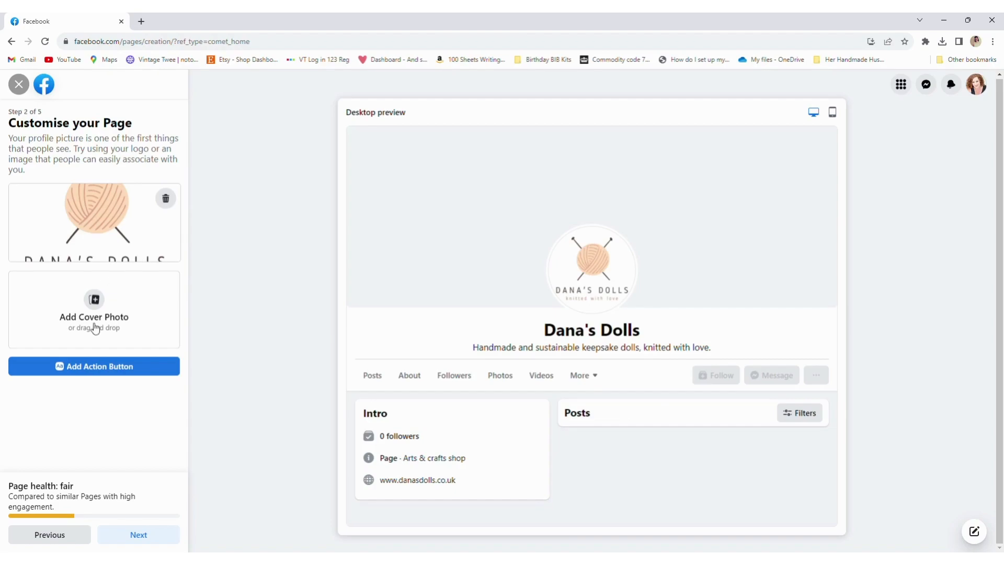
left_click(99, 304)
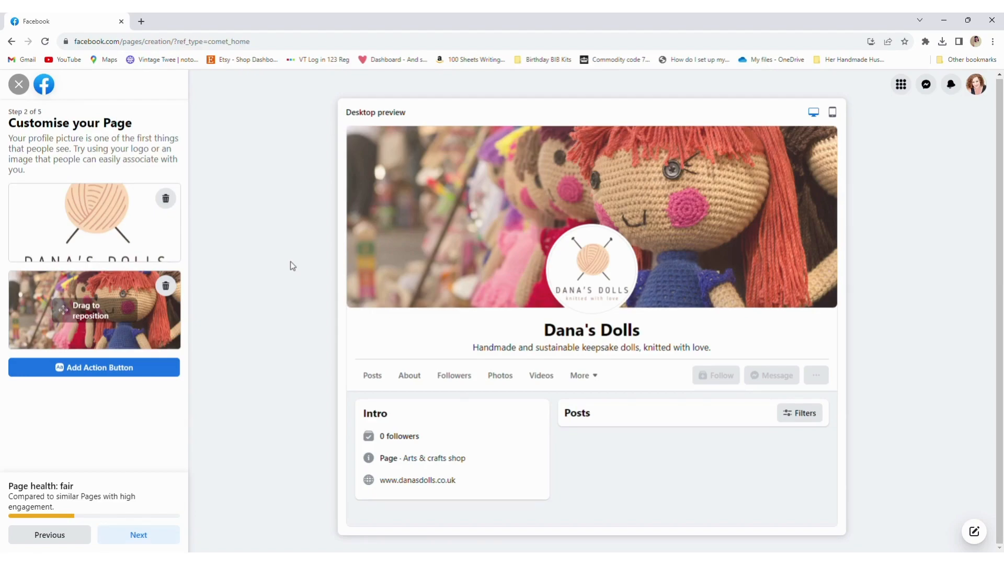
Compare how the profile picture and cover photo look in the mobile and desktop previews
left_click(832, 111)
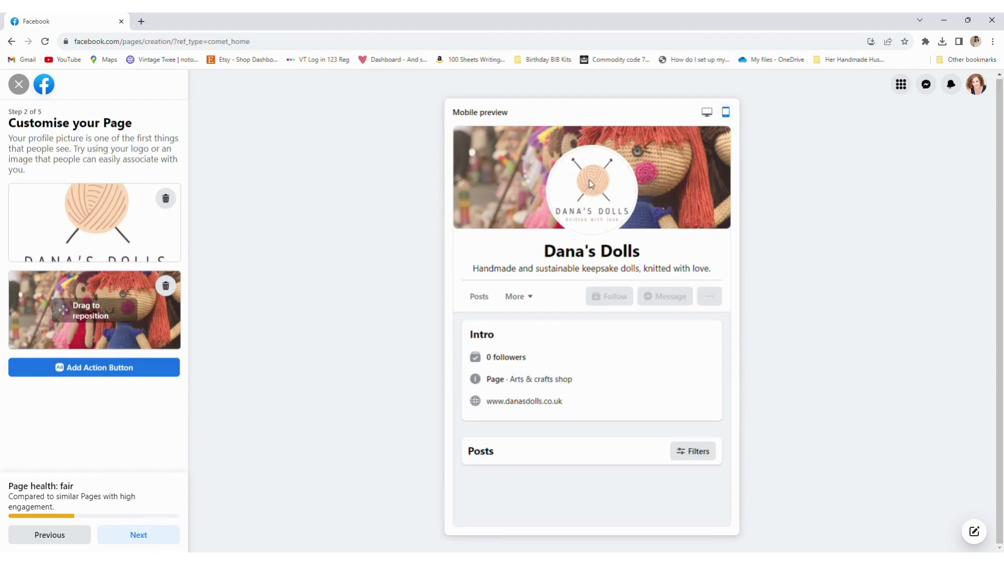
left_click(708, 112)
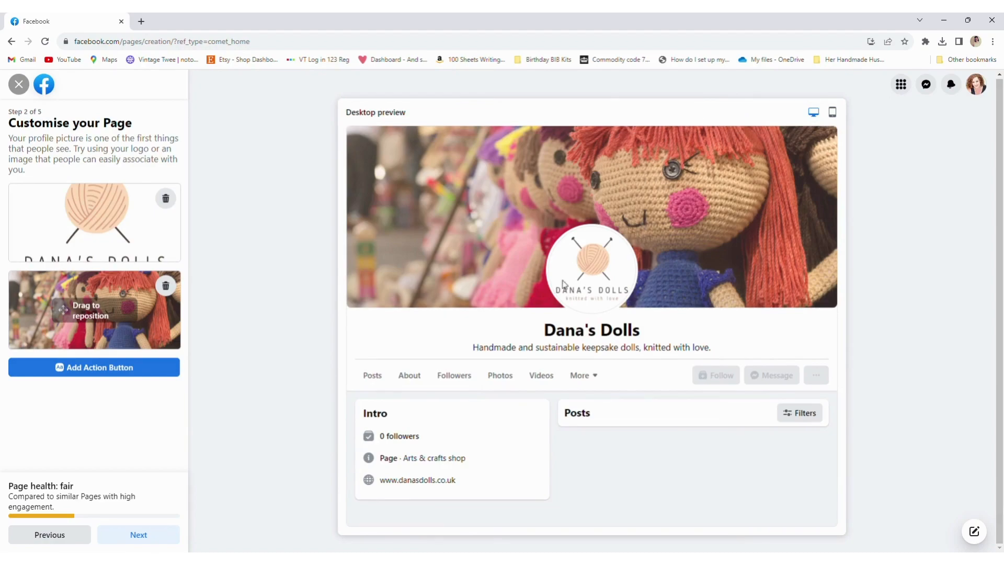
left_click(832, 112)
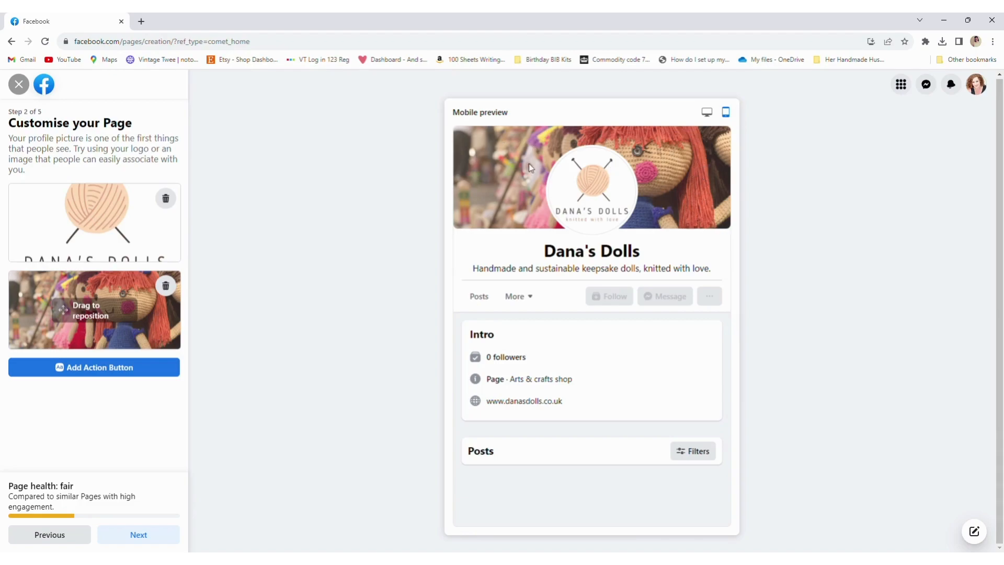
left_click(707, 112)
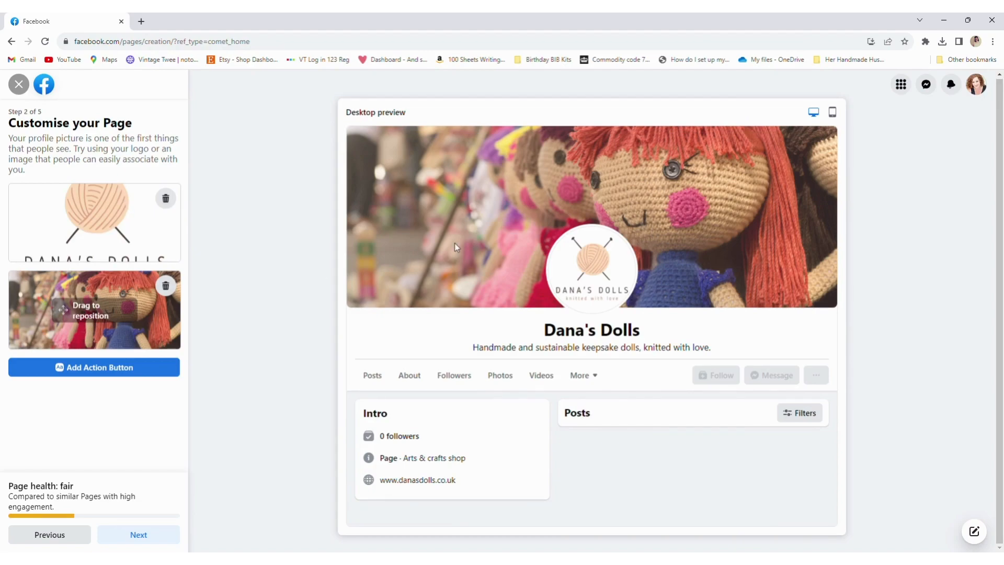
Try to reposition the cover photo sideways and add an action button to the Page
left_click_drag(157, 309, 120, 308)
key("ctrl+f")
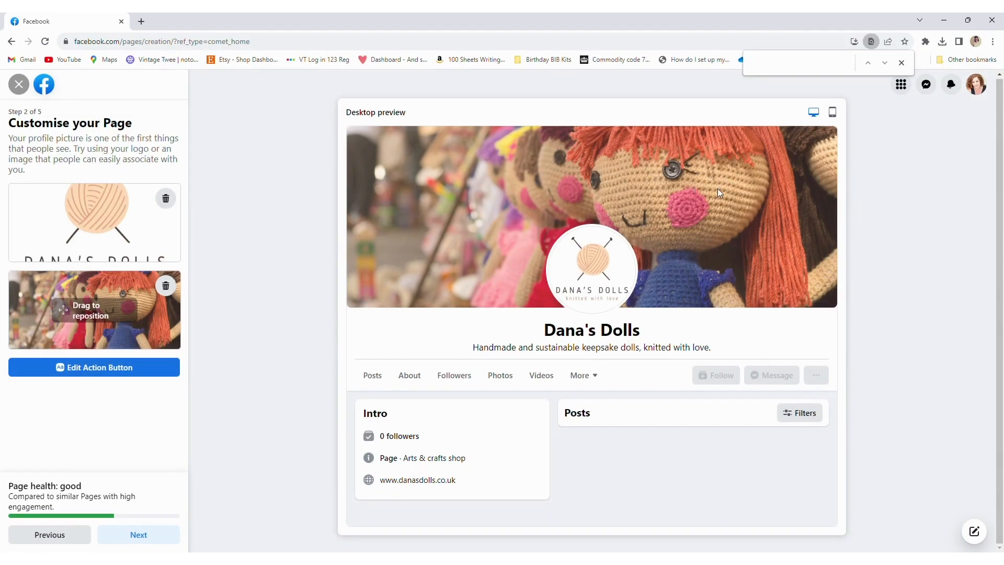
Continue from customisation to the last setup step, skipping the WhatsApp connection and the friend invitations
left_click(149, 537)
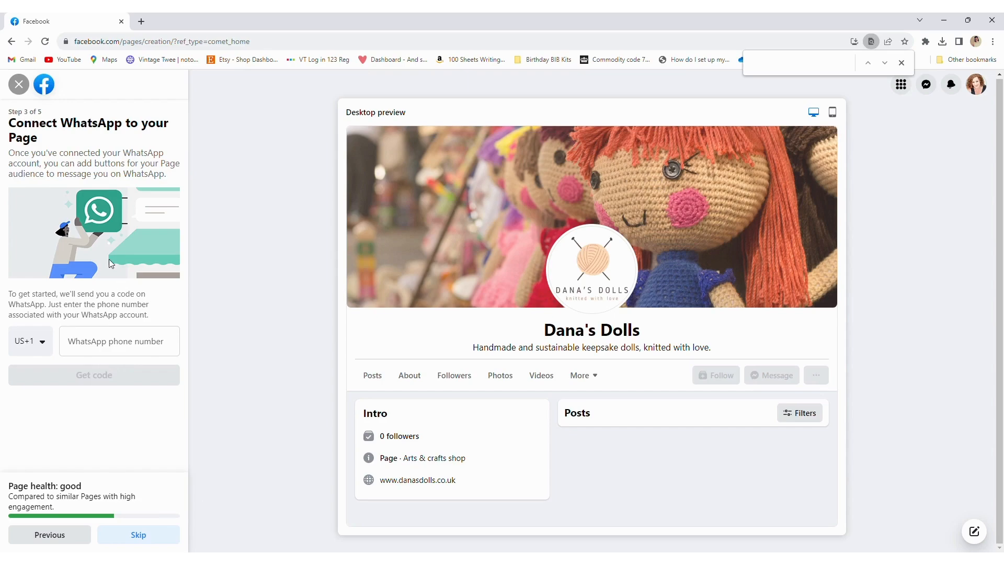
left_click(135, 539)
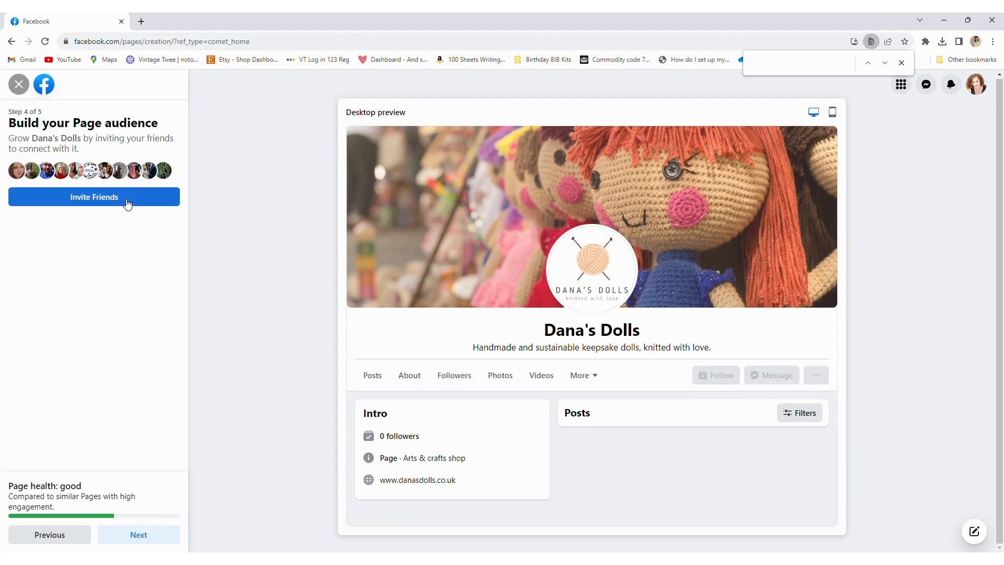
left_click(142, 537)
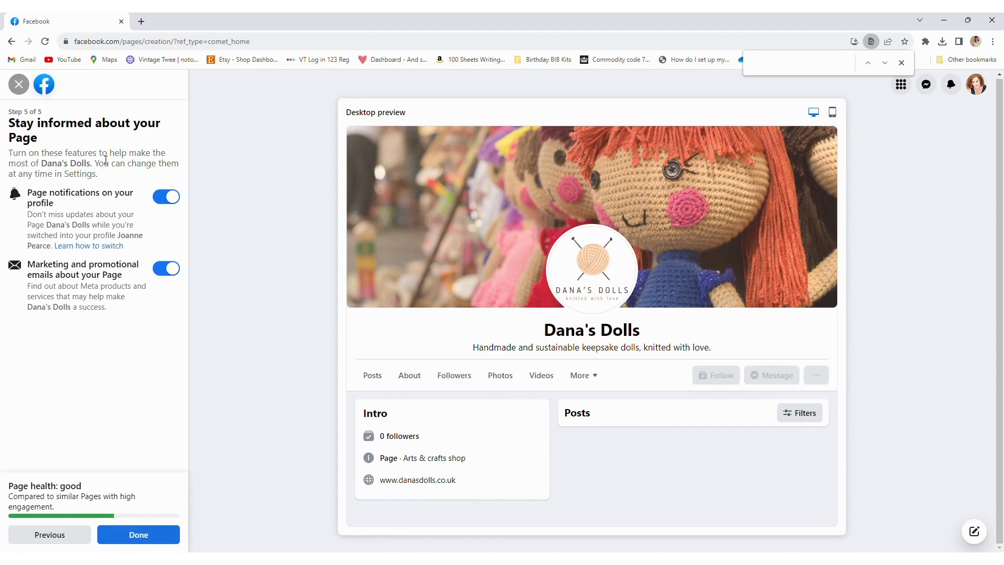
Keep Page notifications and marketing emails switched on and finish the Page setup
left_click(174, 199)
left_click(173, 199)
left_click(138, 535)
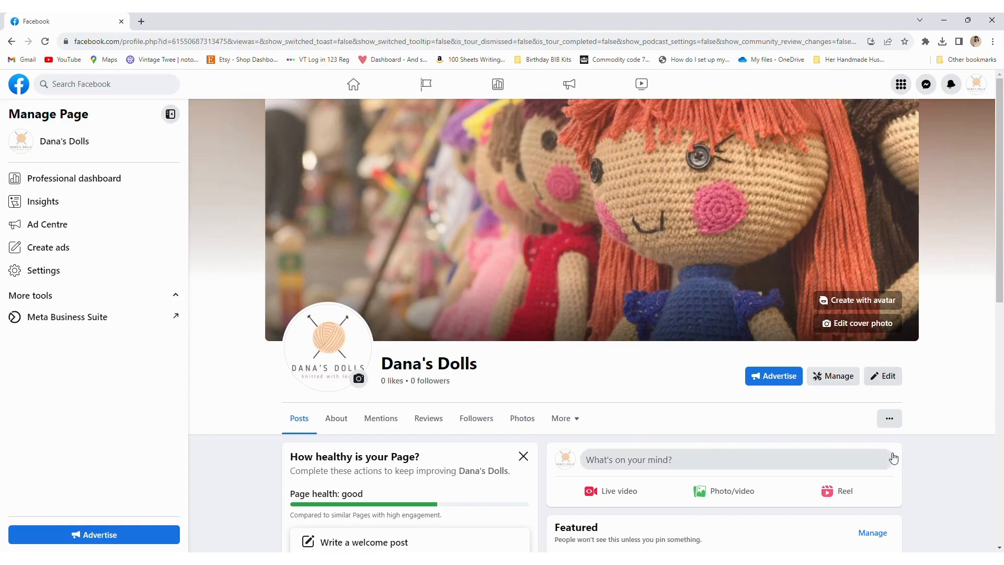
View the finished Page as a visitor sees it, look it over and return to the management view
left_click(889, 420)
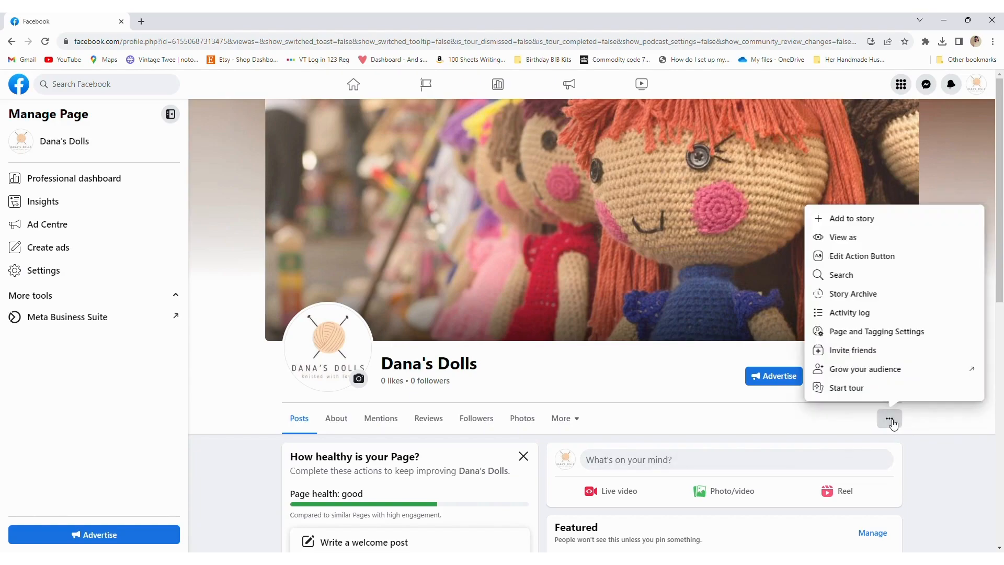
left_click(862, 237)
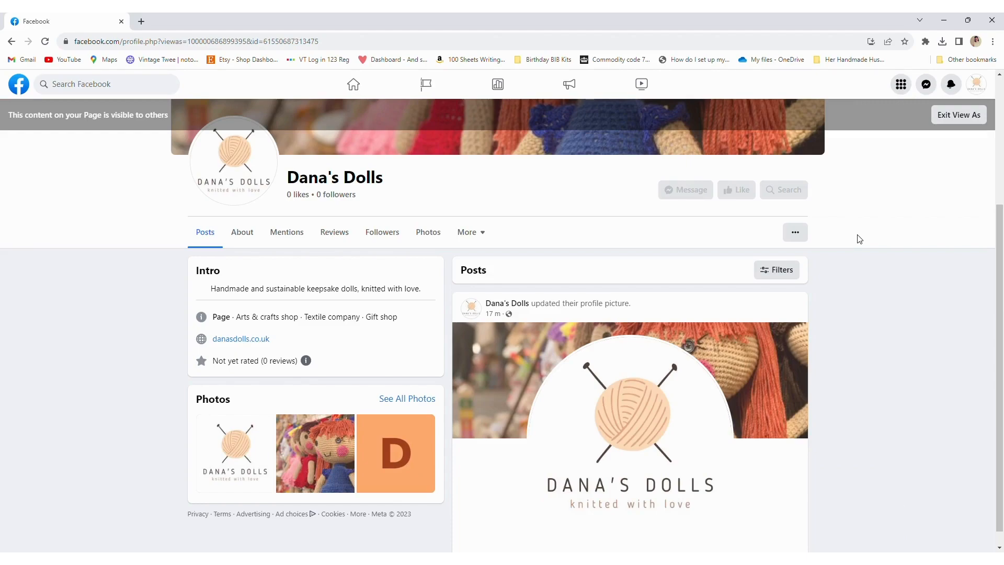
scroll(868, 267, "up", 4)
scroll(881, 283, "down", 2)
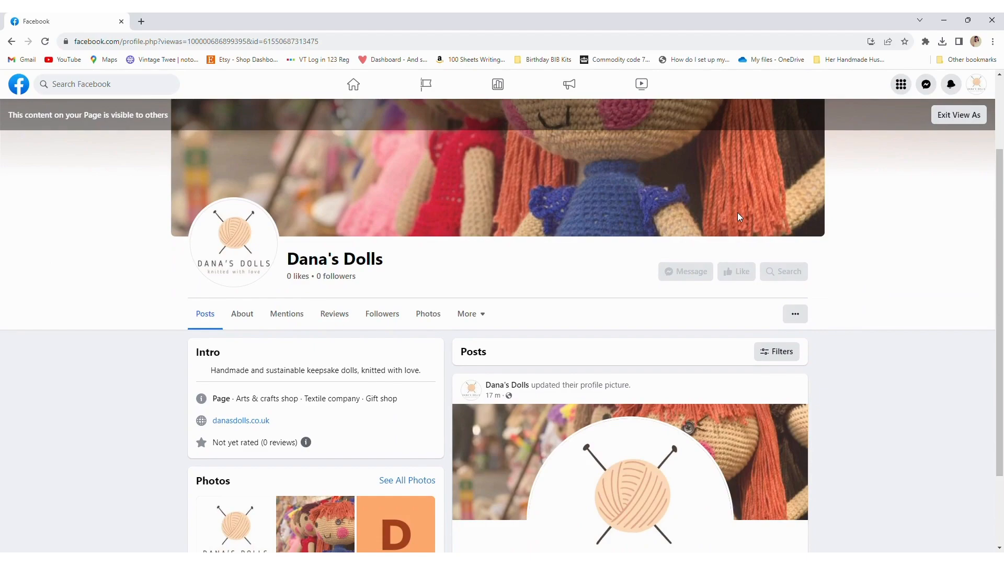
scroll(868, 247, "up", 2)
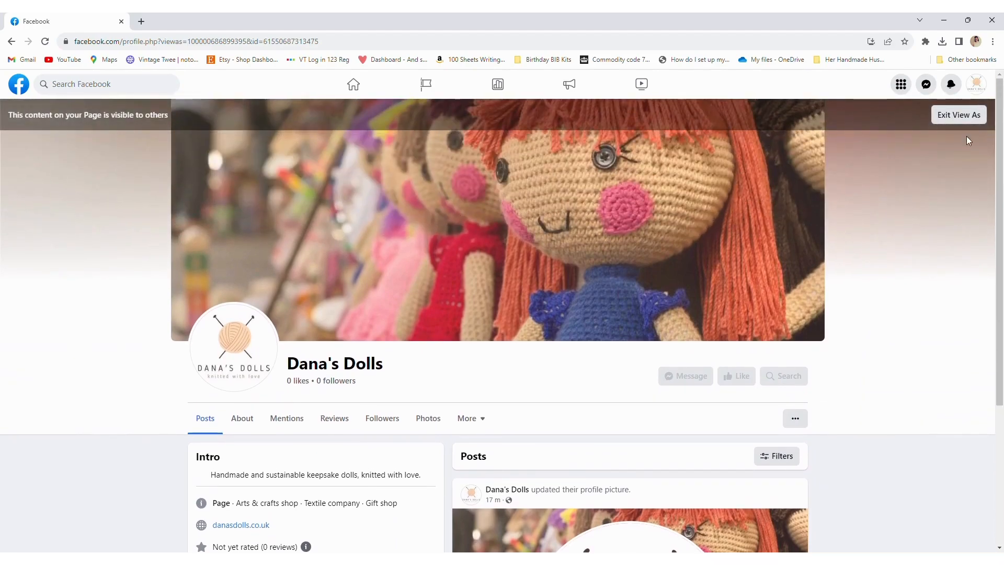
left_click(958, 115)
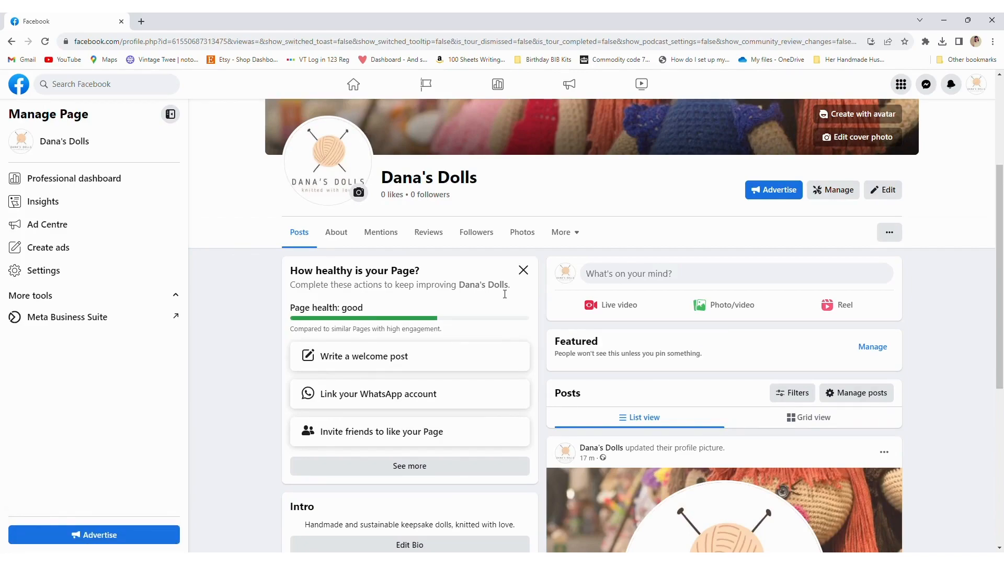
Review the full list of remaining and completed Page health steps, then return to the Page
scroll(501, 285, "down", 1)
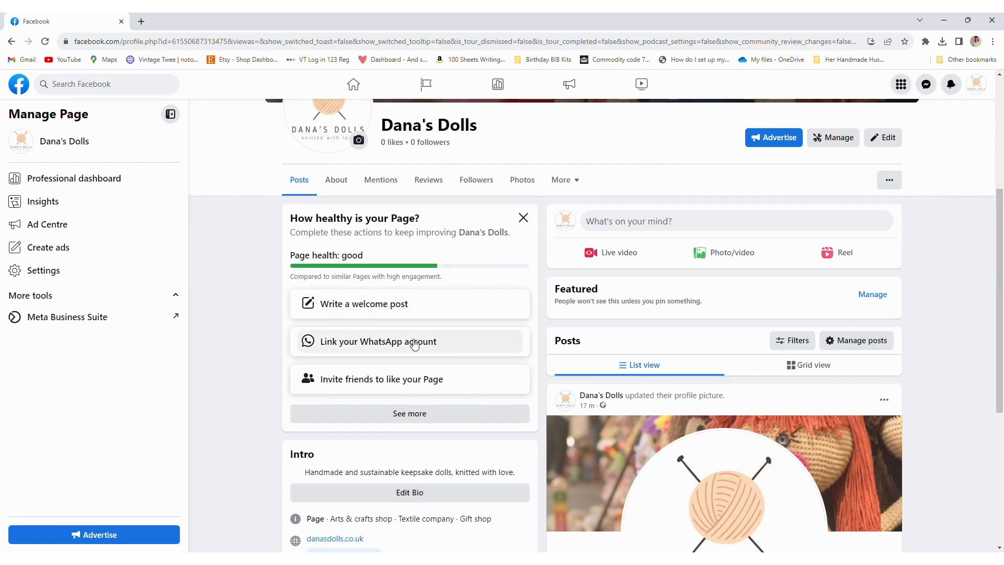
left_click(423, 416)
scroll(409, 344, "down", 4)
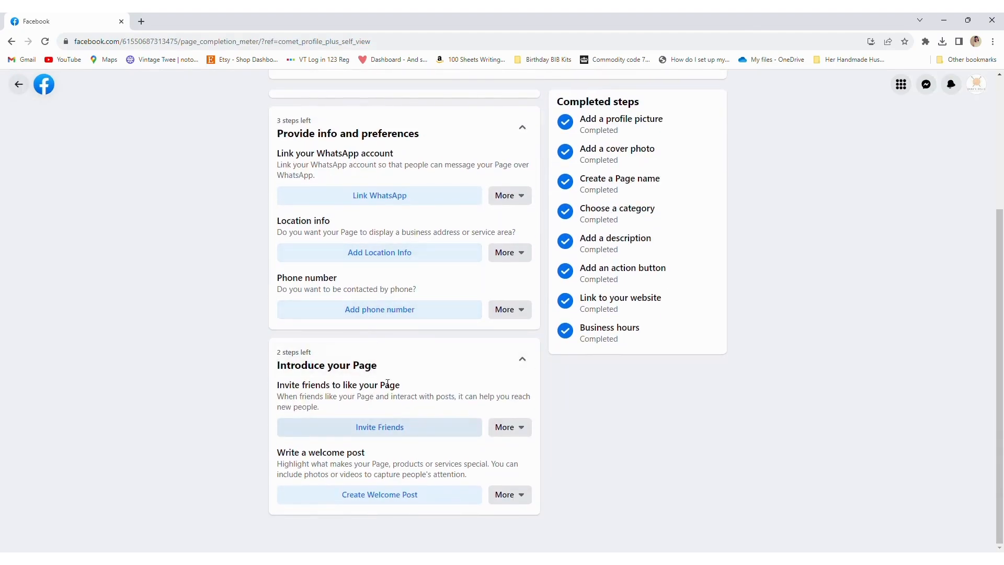
left_click(19, 84)
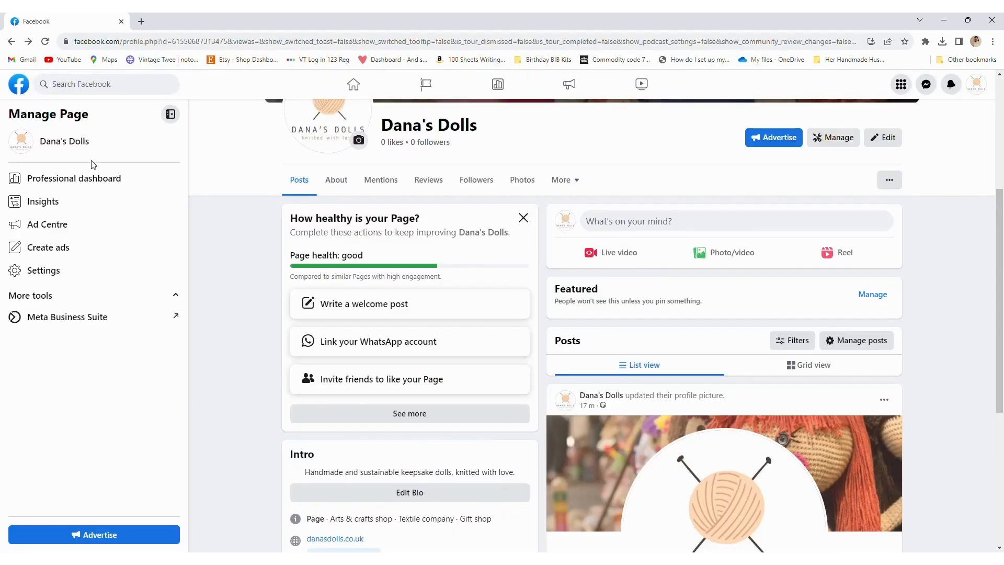
Look at the address and service area forms in the Page's About information and cancel the service area entry
left_click(342, 192)
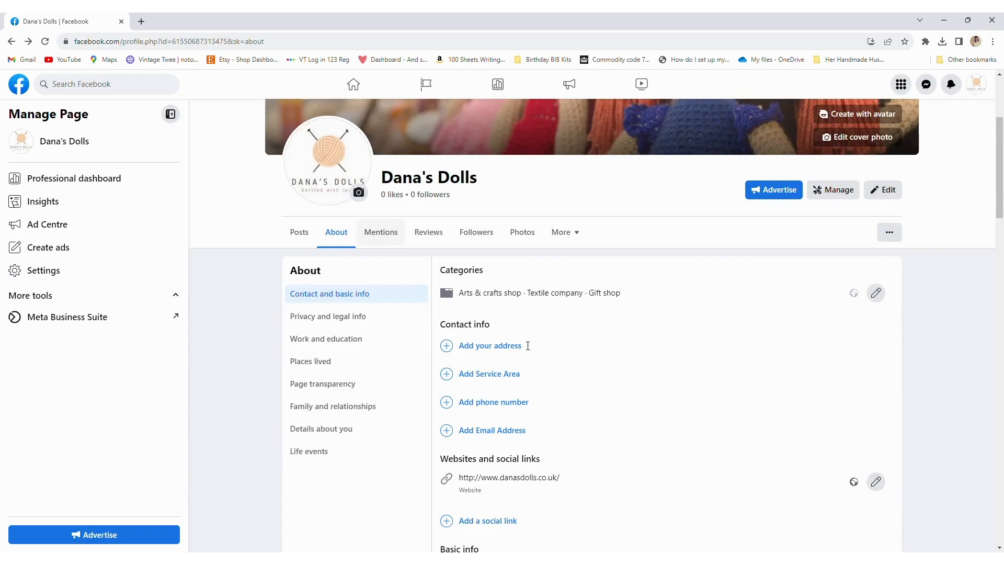
scroll(601, 257, "down", 1)
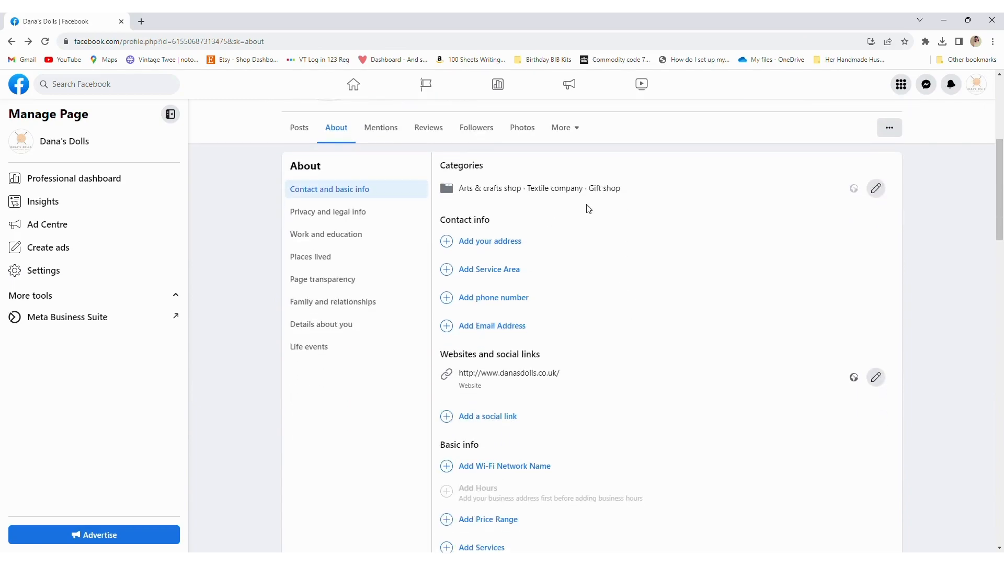
left_click(489, 269)
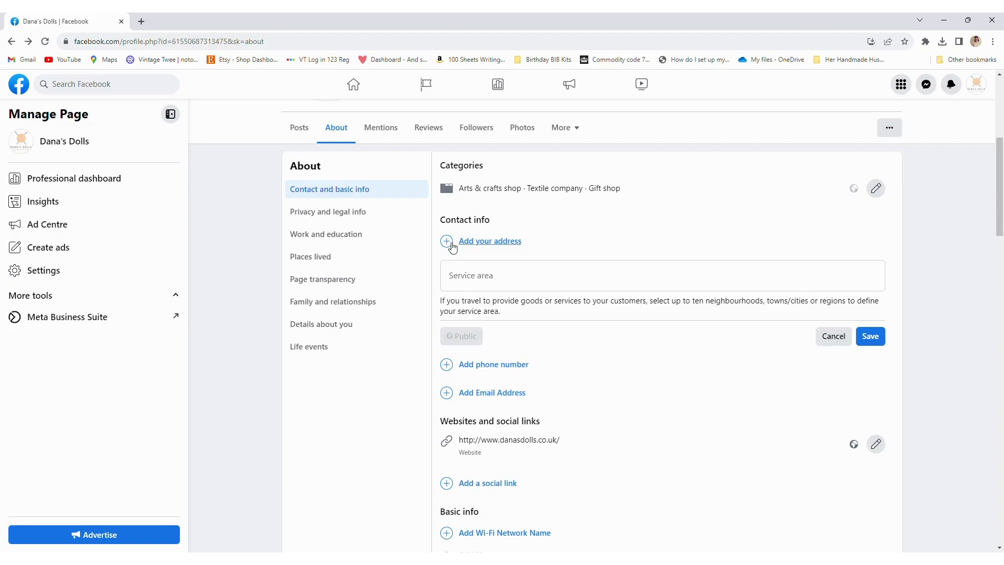
left_click(479, 241)
scroll(518, 327, "down", 5)
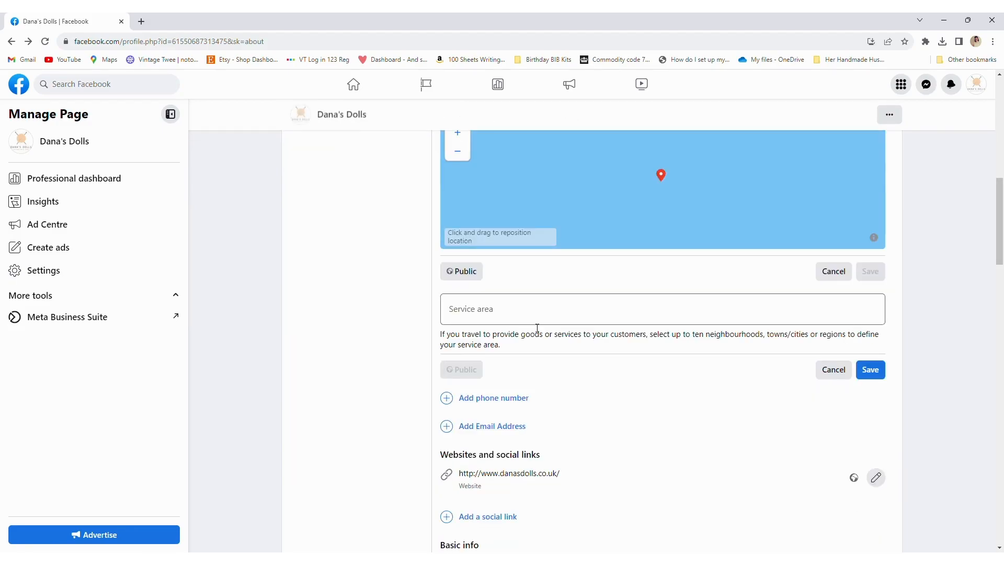
left_click(836, 371)
Look through the Page's basic info fields and open the price range options
scroll(519, 299, "down", 3)
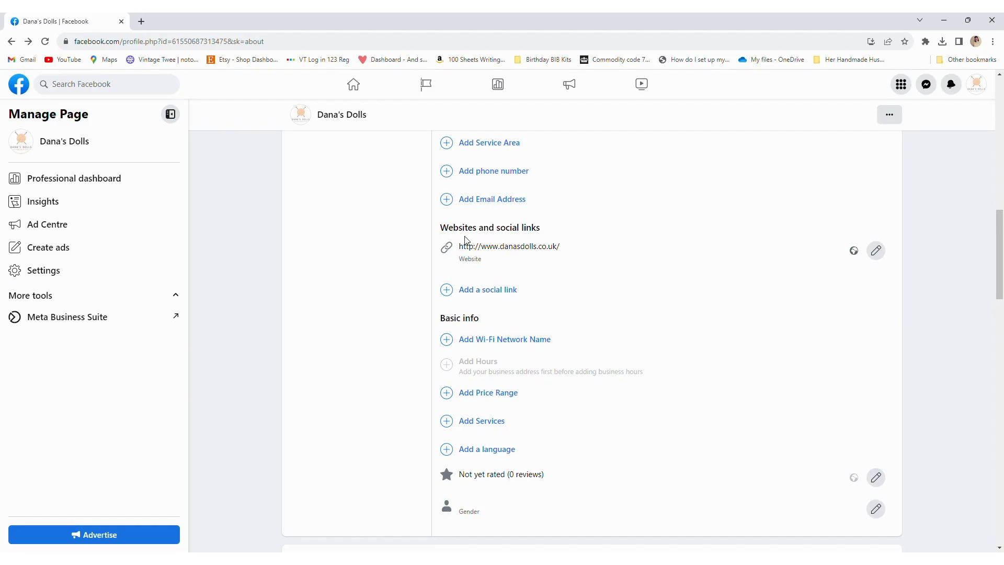
scroll(648, 303, "down", 2)
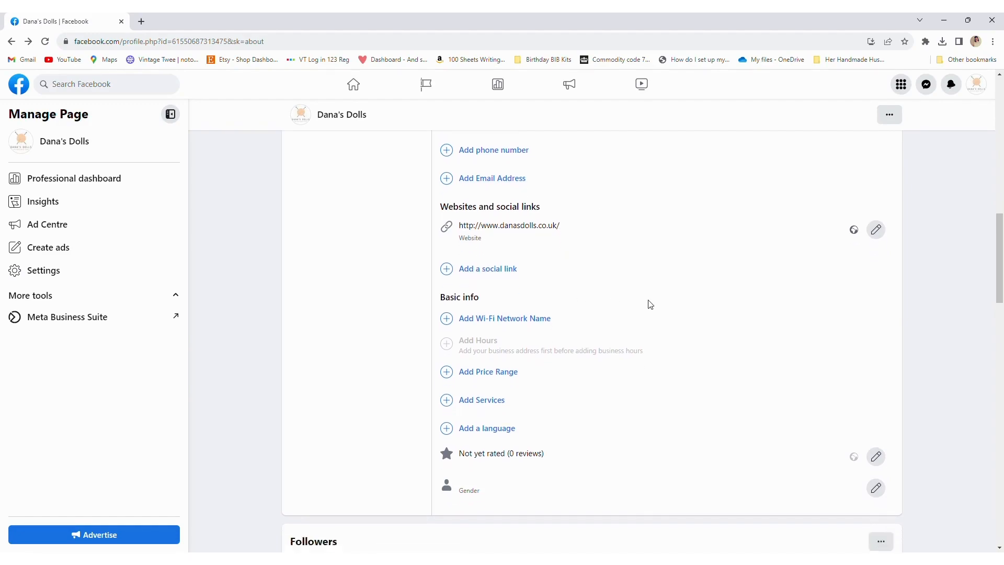
left_click(447, 296)
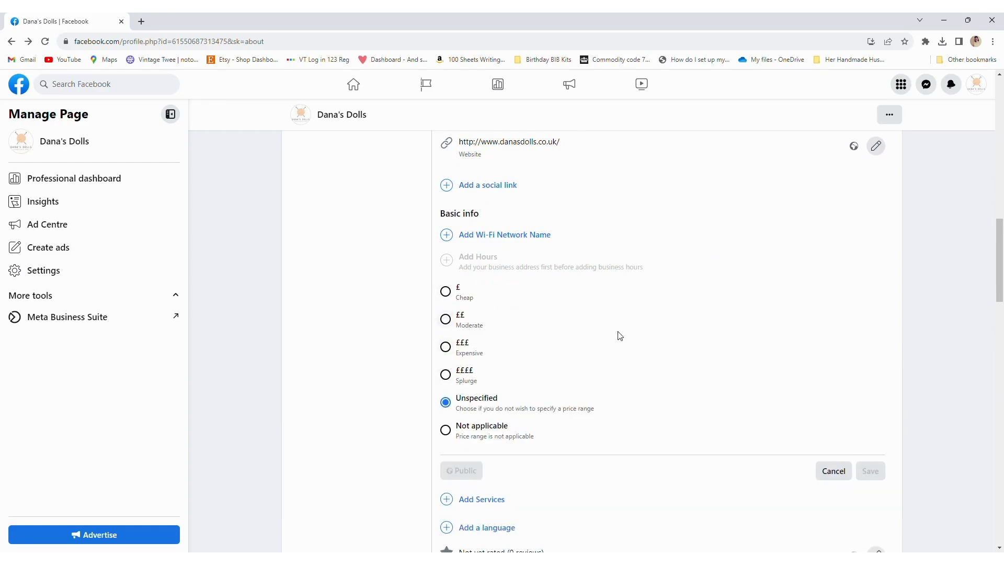
scroll(621, 336, "down", 3)
scroll(440, 186, "up", 1)
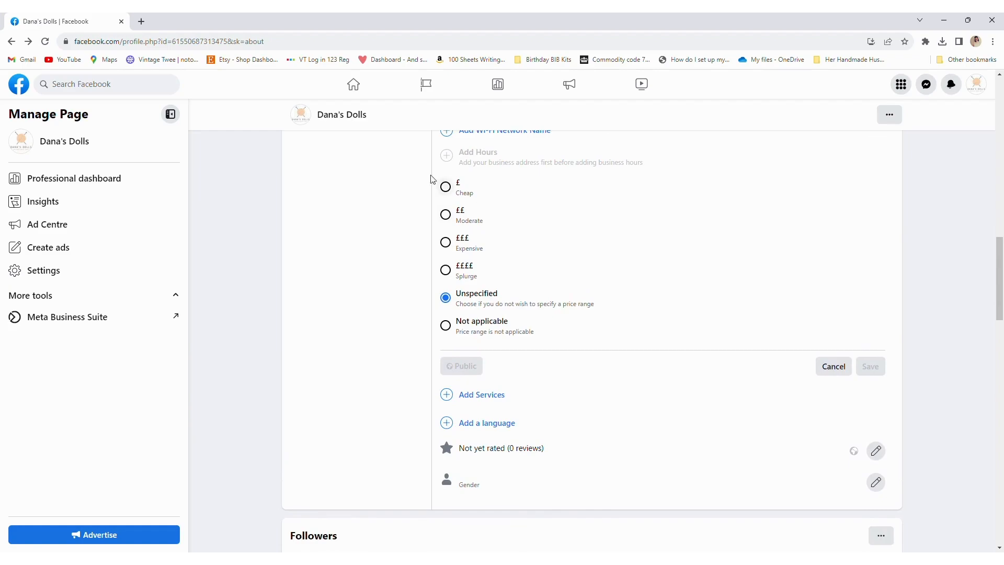
scroll(544, 261, "down", 1)
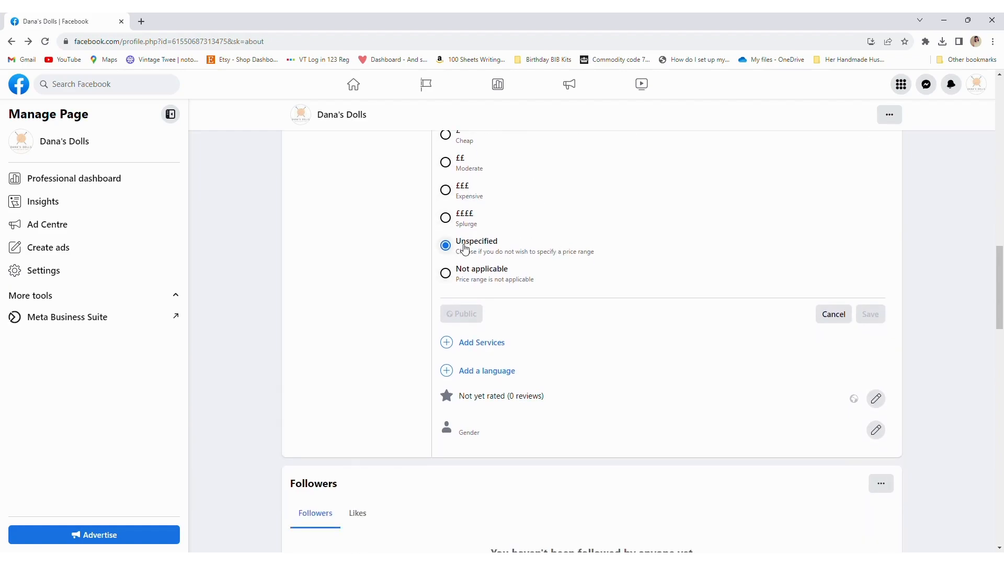
Open the Wi-Fi network name form in the Page's basic info and look over its fields and the price range options
scroll(574, 253, "up", 5)
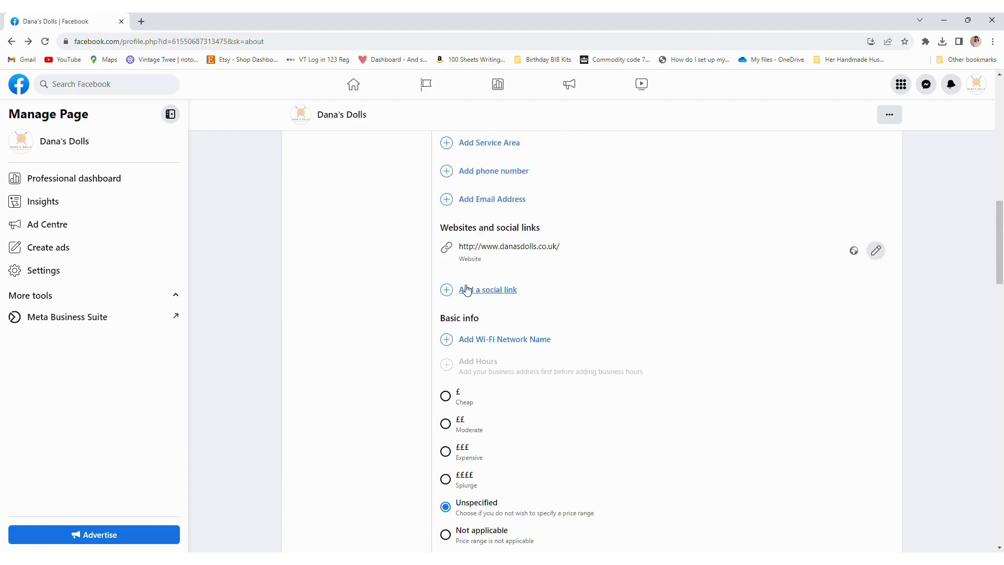
left_click(520, 343)
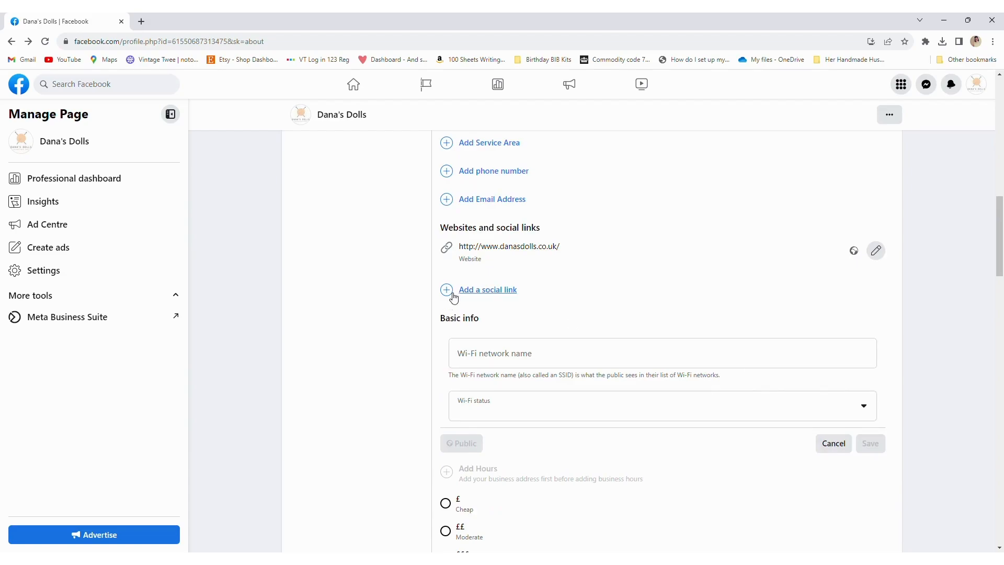
scroll(588, 330, "down", 5)
scroll(549, 227, "down", 4)
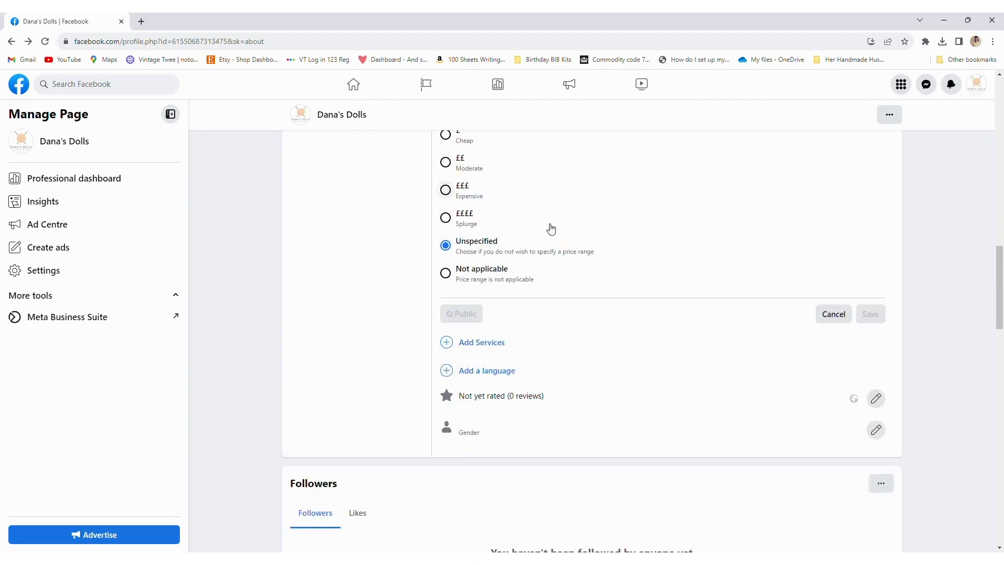
Look through the Page sections below the About details, from Followers and Photos to Books and Likes, and return to the About categories
scroll(575, 277, "down", 4)
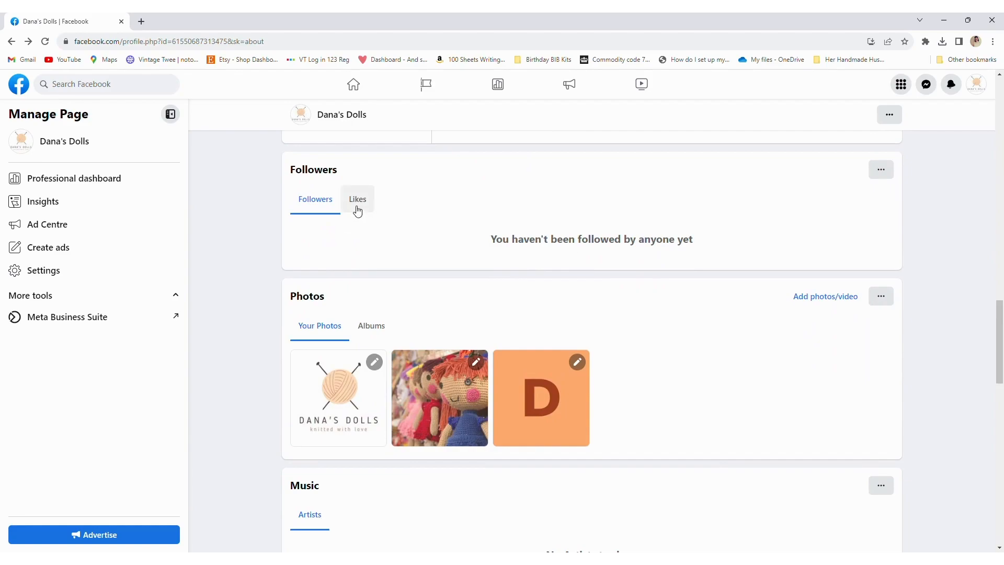
scroll(677, 305, "down", 3)
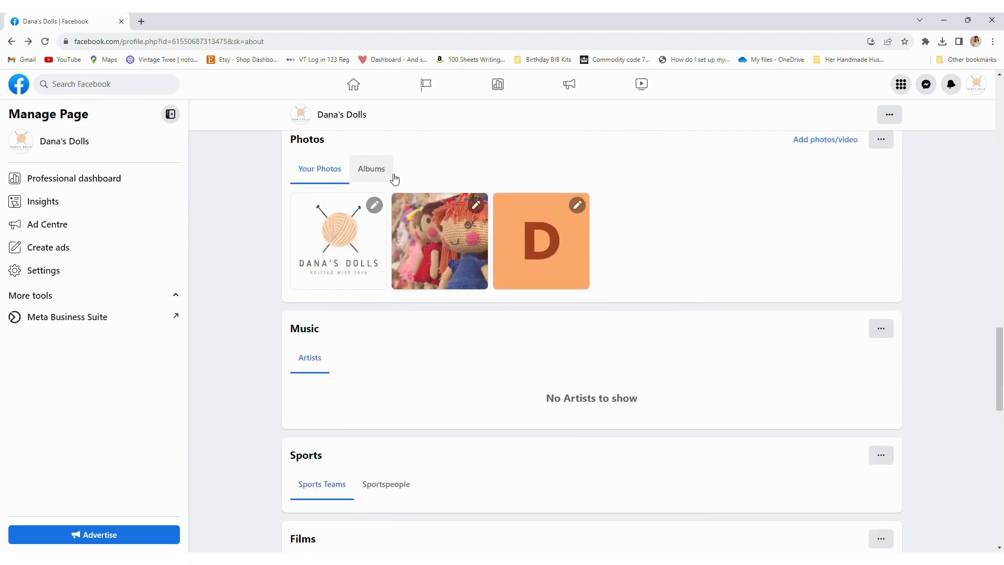
scroll(499, 286, "down", 4)
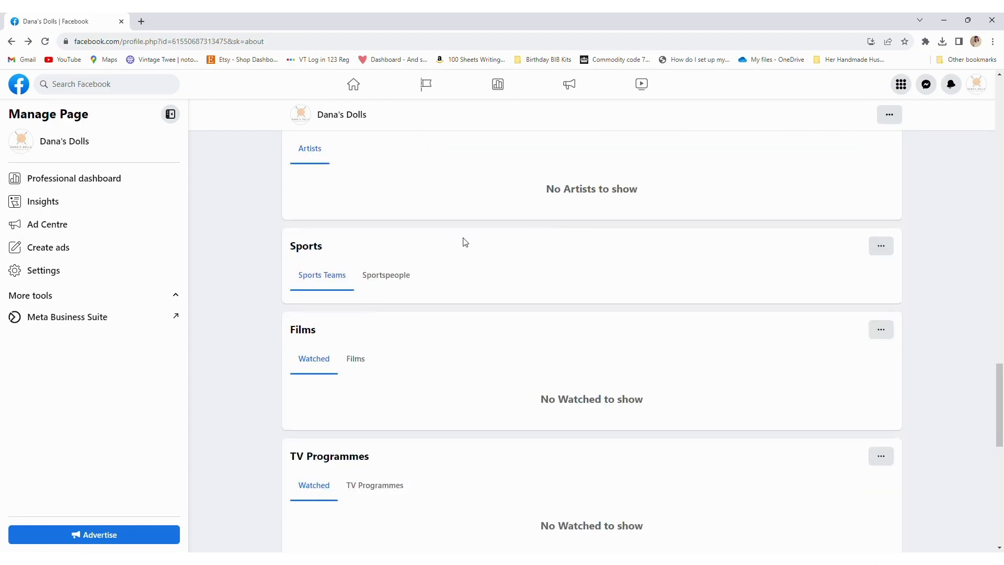
scroll(347, 202, "up", 1)
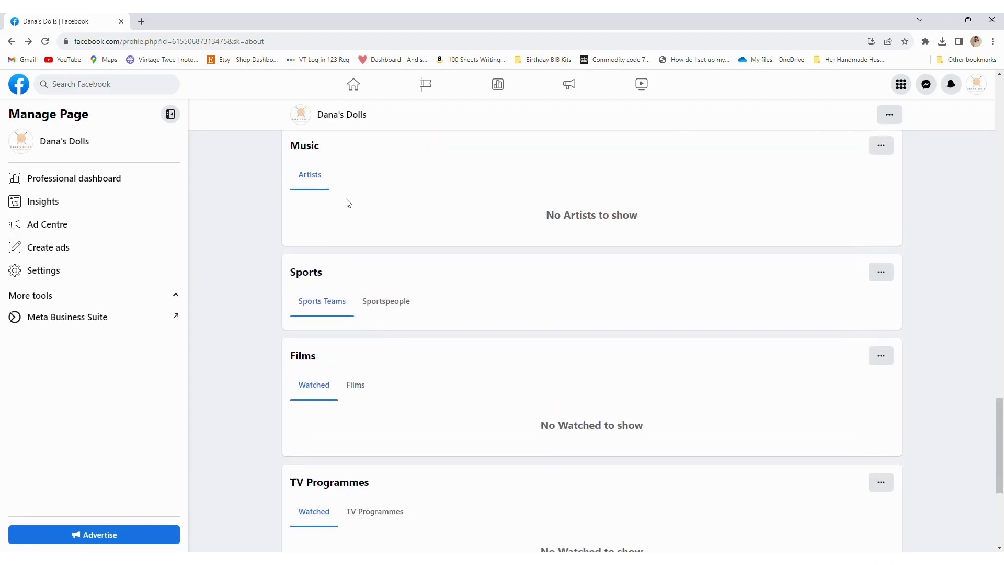
scroll(569, 273, "down", 5)
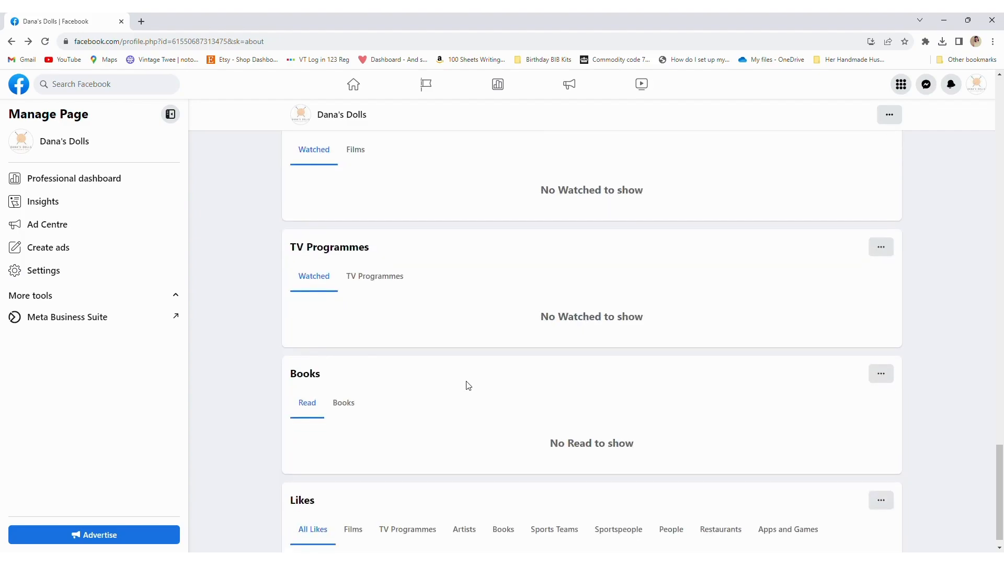
scroll(475, 268, "down", 1)
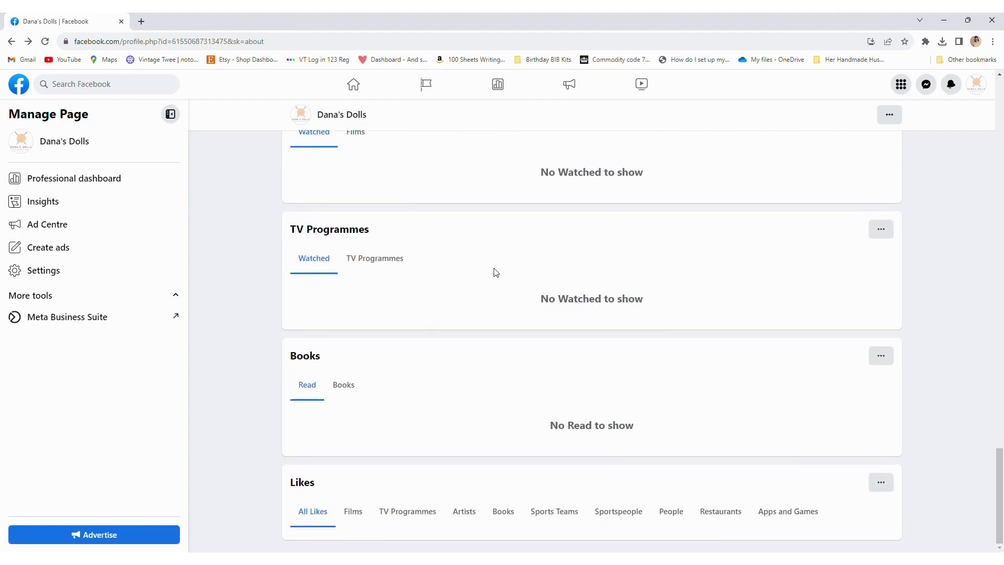
scroll(507, 275, "up", 10)
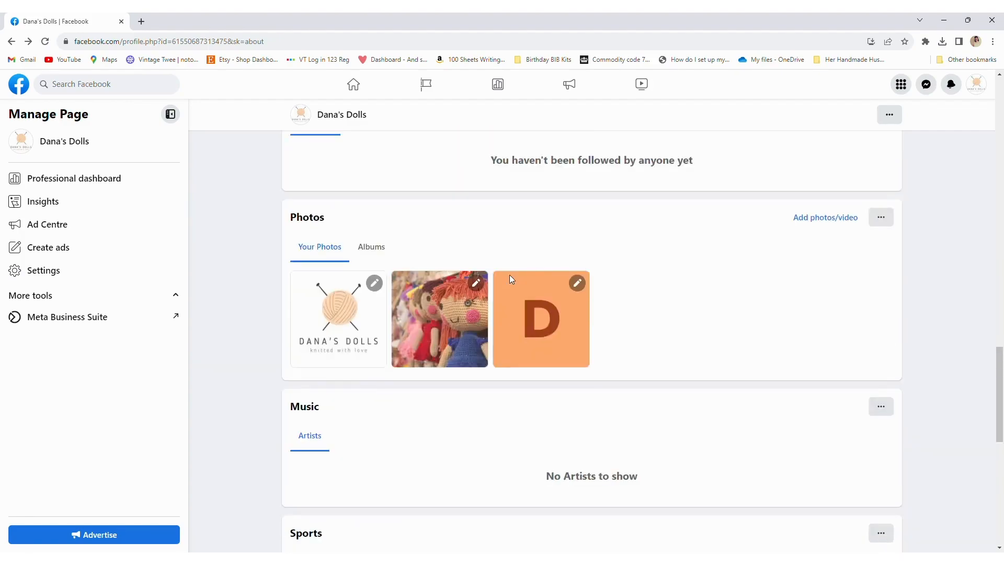
scroll(541, 273, "up", 15)
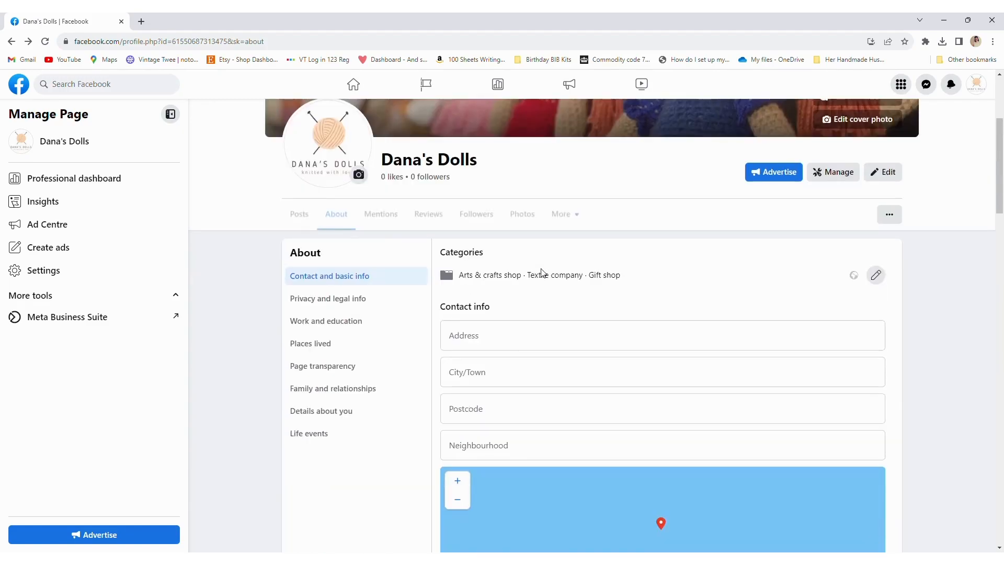
scroll(542, 285, "up", 3)
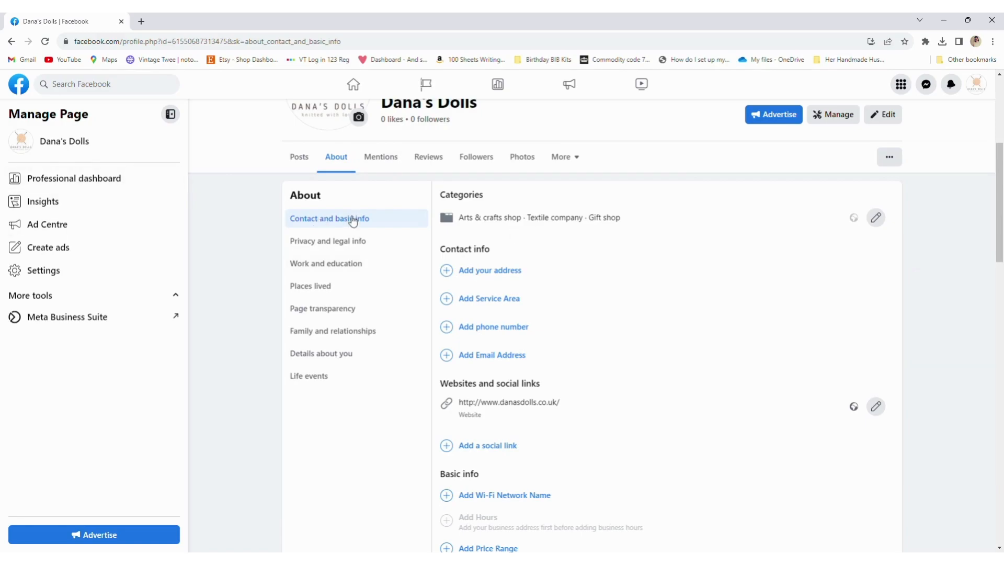
Look at the privacy and legal info, cancel the privacy policy link entry, and view the work and education details
left_click(330, 245)
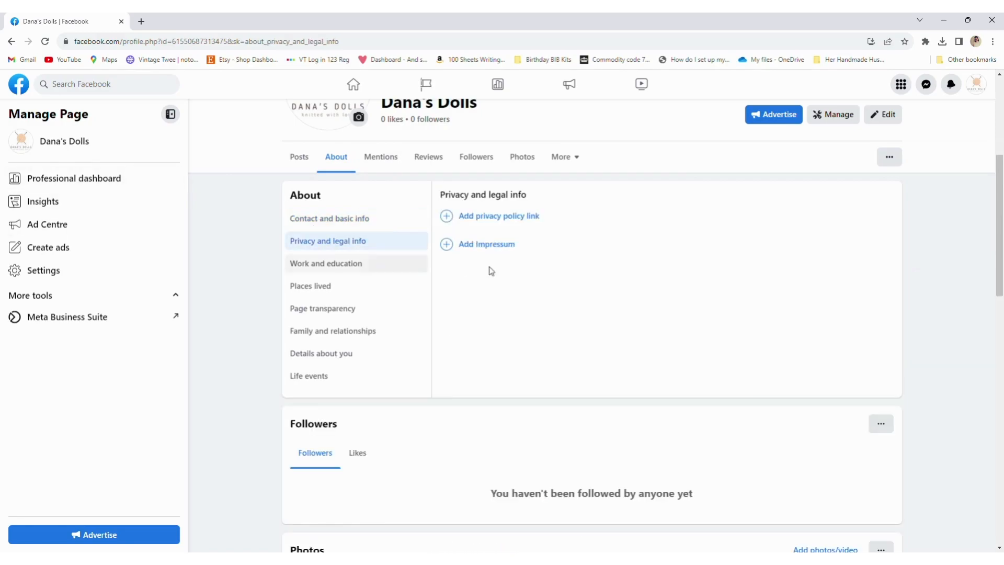
left_click(446, 222)
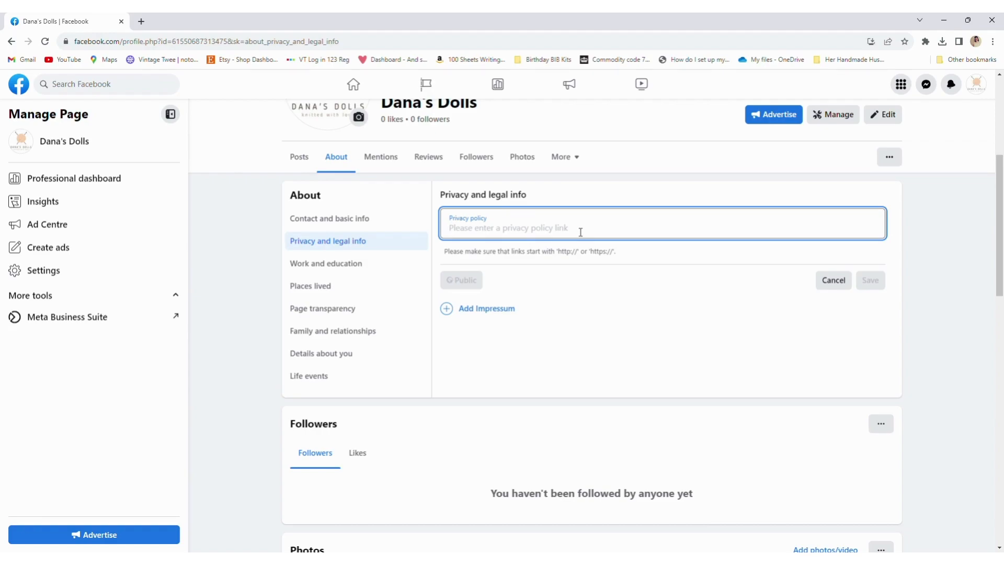
left_click(833, 281)
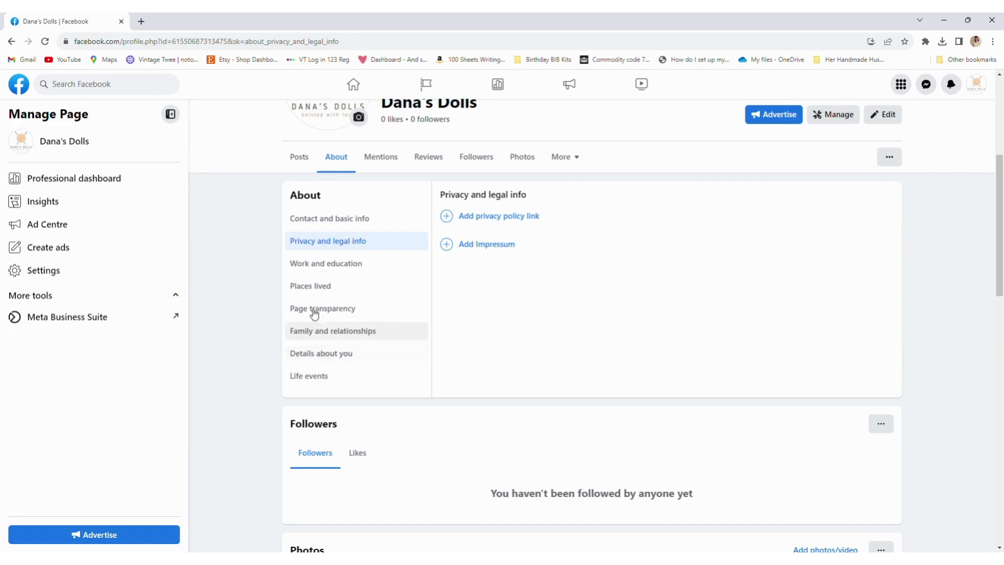
left_click(357, 265)
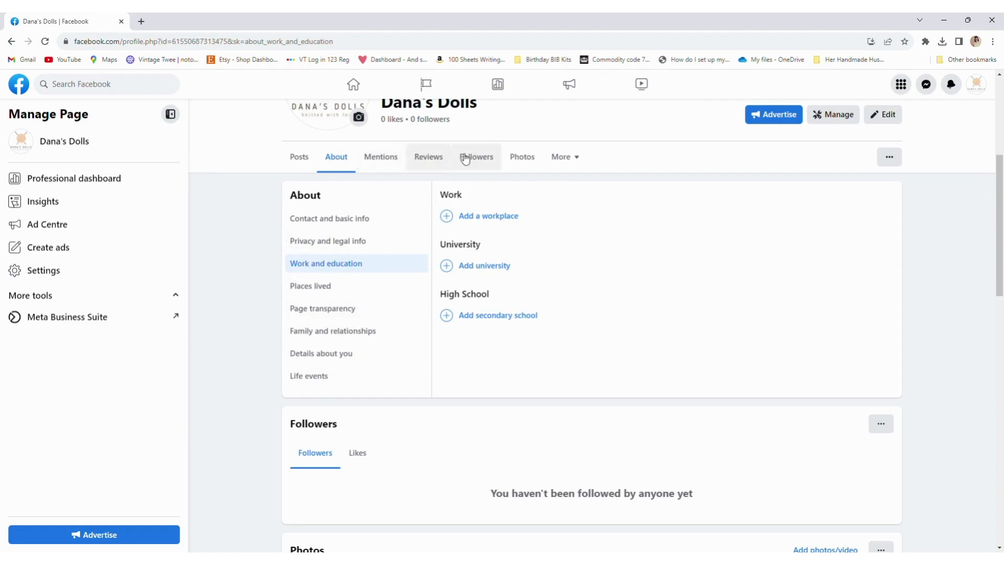
Look through the Page's Mentions, Reviews, Followers and Photos sections
left_click(381, 158)
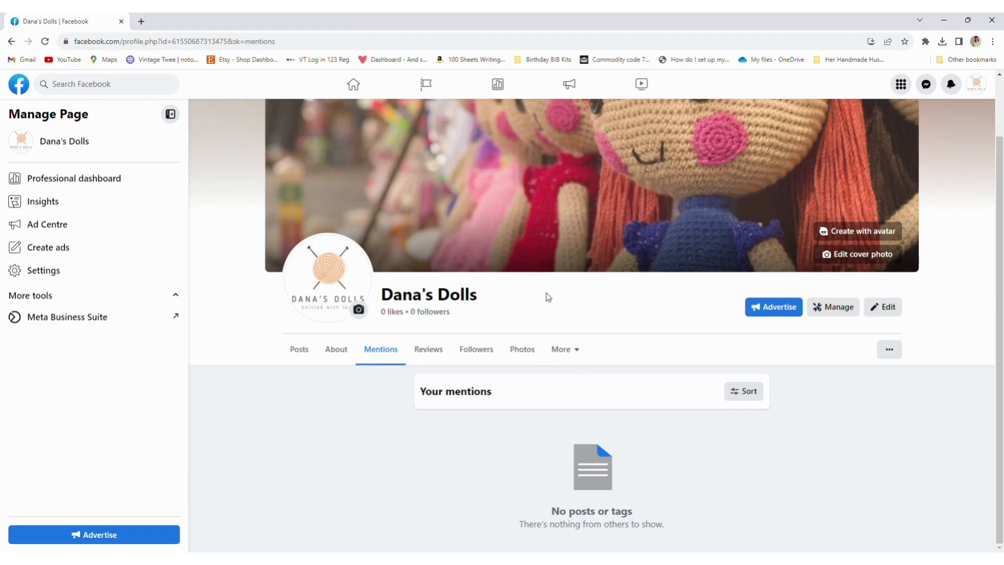
left_click(430, 354)
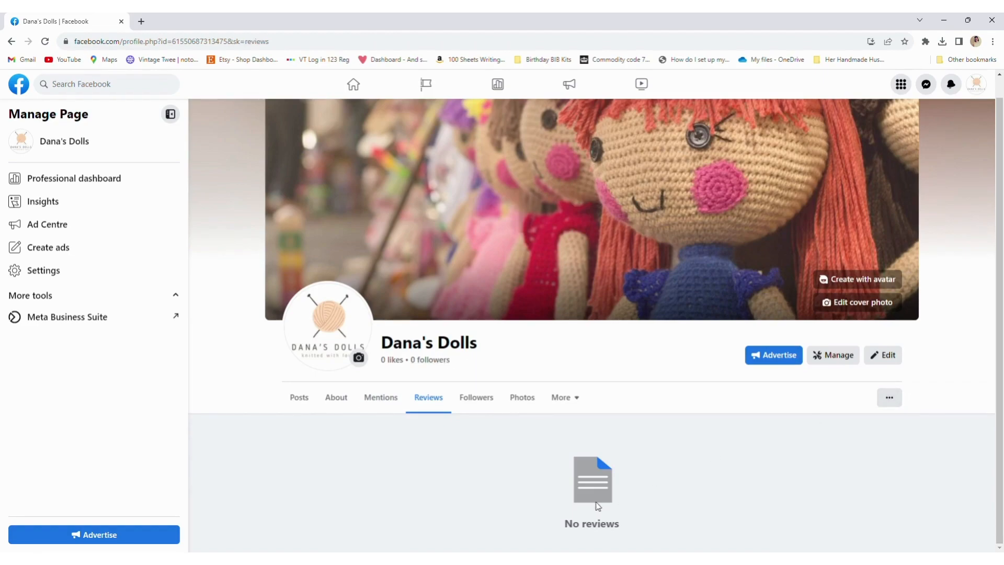
left_click(477, 404)
left_click(520, 398)
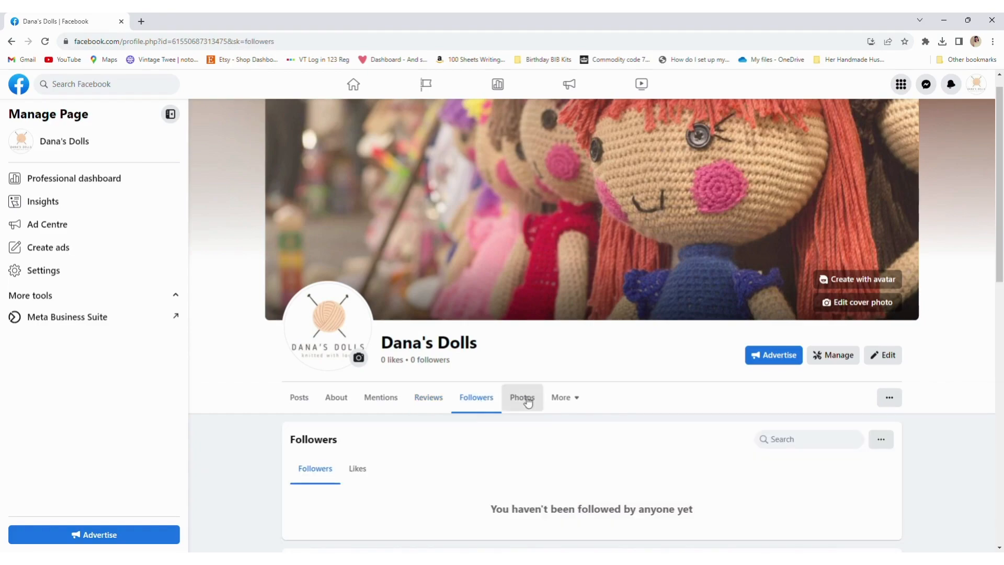
Hide the Music, Check-ins, Sports, Films, TV Programmes and Books sections from the Page and save the section settings
left_click(582, 398)
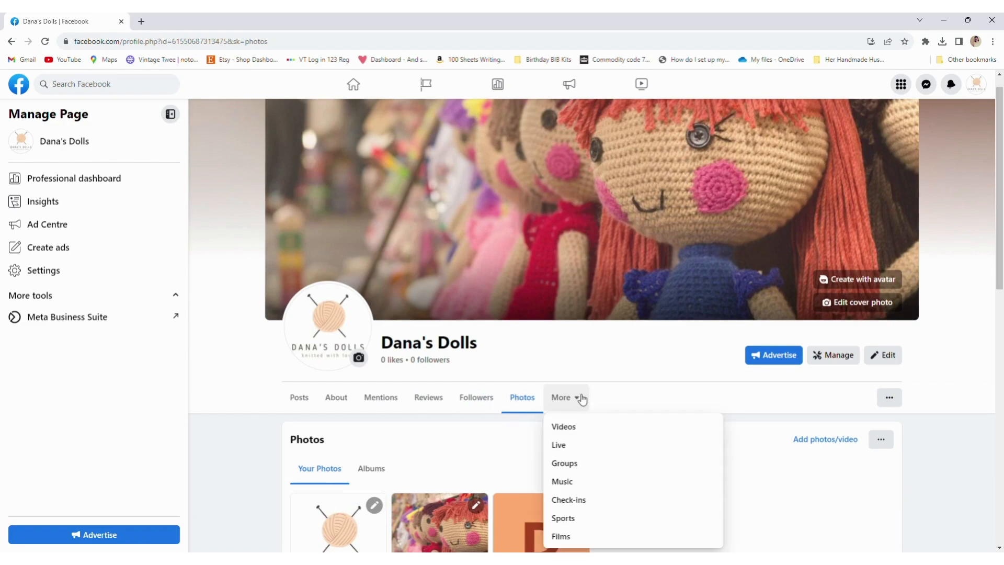
scroll(598, 495, "down", 2)
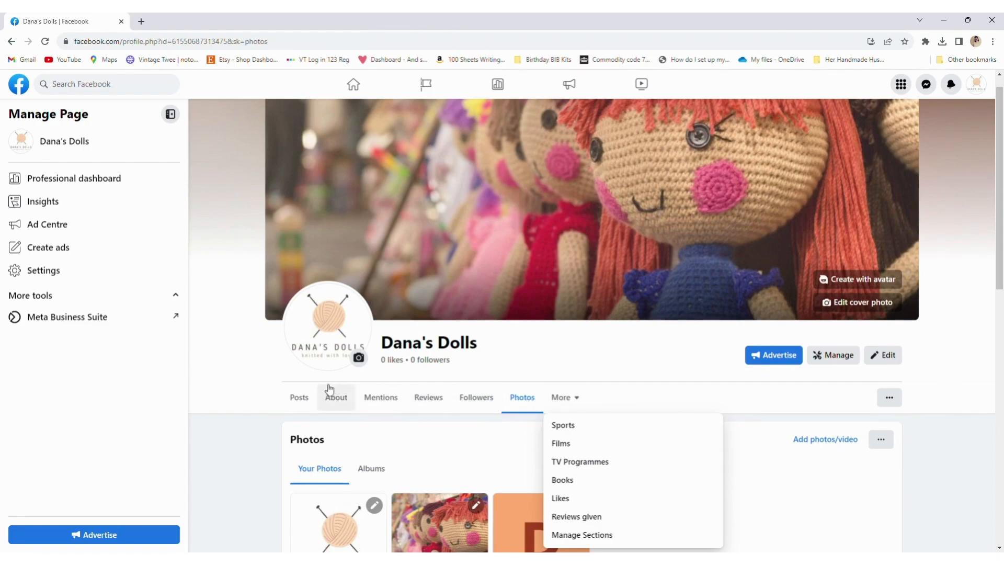
left_click(591, 534)
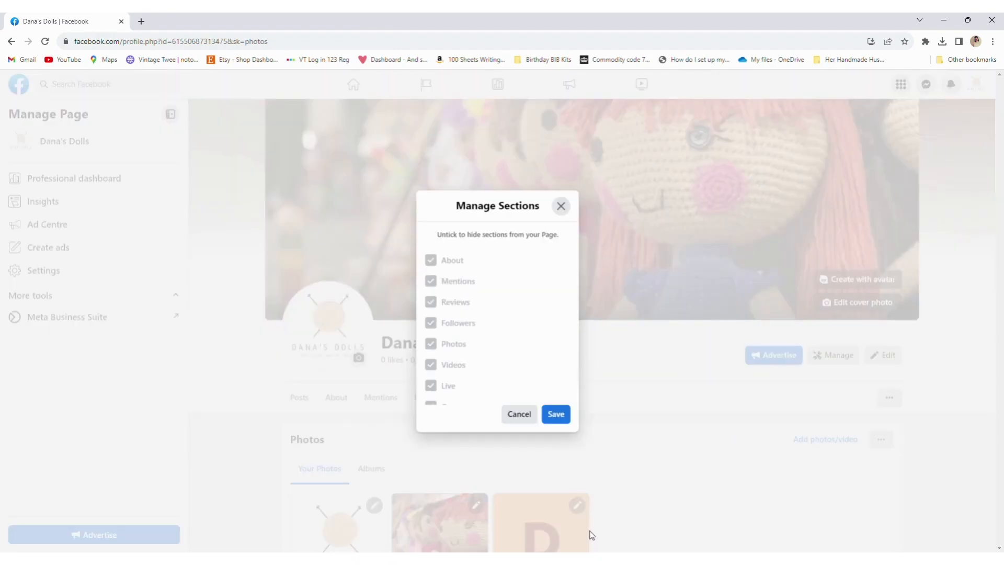
scroll(517, 261, "down", 2)
scroll(516, 262, "down", 2)
left_click(432, 271)
left_click(432, 292)
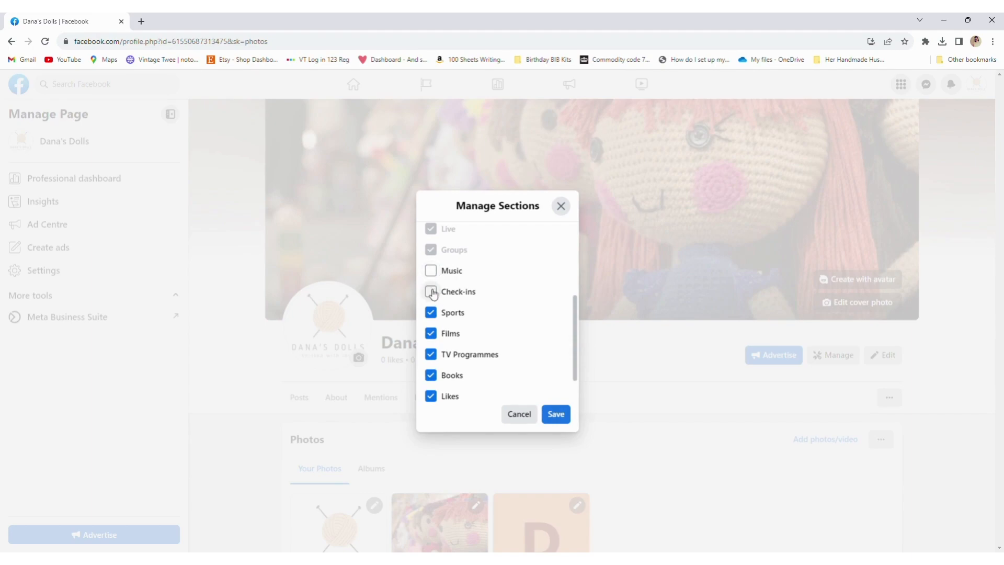
left_click(432, 313)
left_click(432, 334)
left_click(432, 355)
left_click(437, 371)
scroll(445, 356, "down", 1)
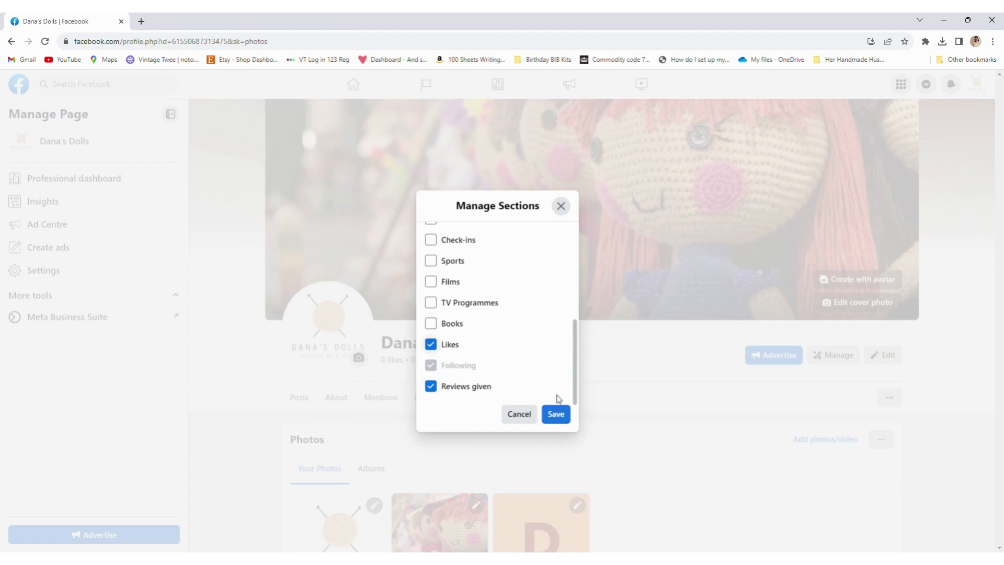
left_click(557, 417)
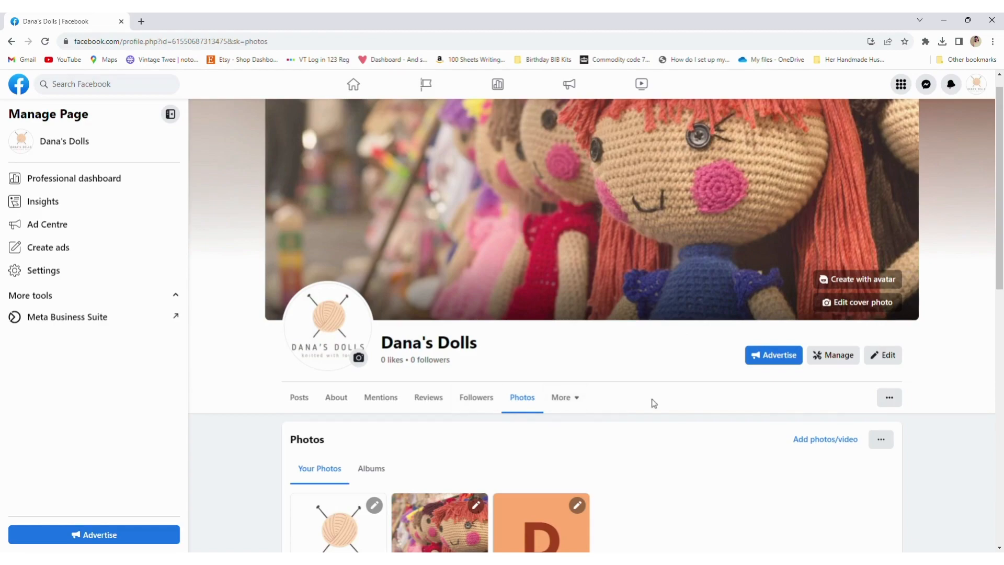
Return to the Page's main view, look at the options for creating a post, and close the composer without posting
left_click(131, 145)
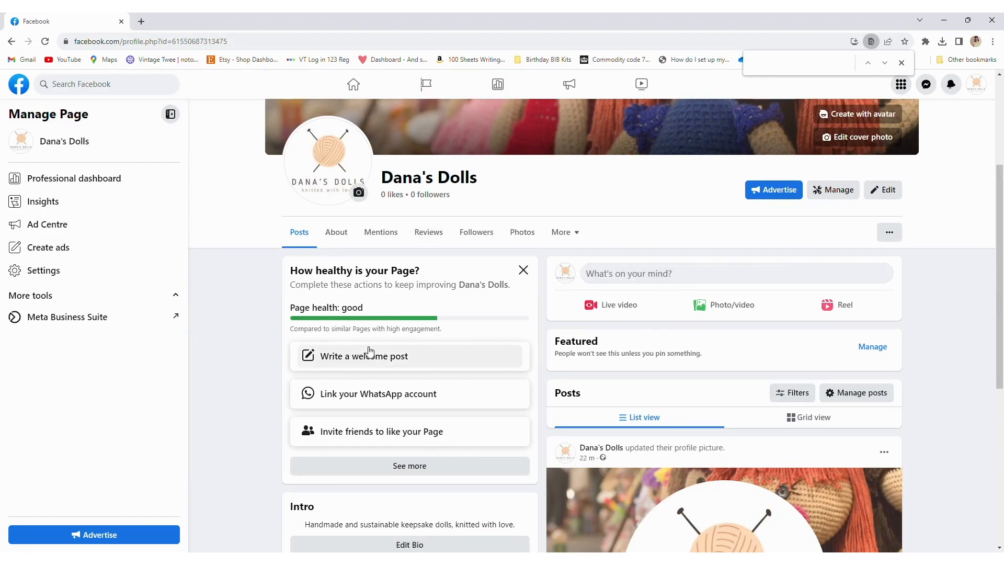
left_click(648, 276)
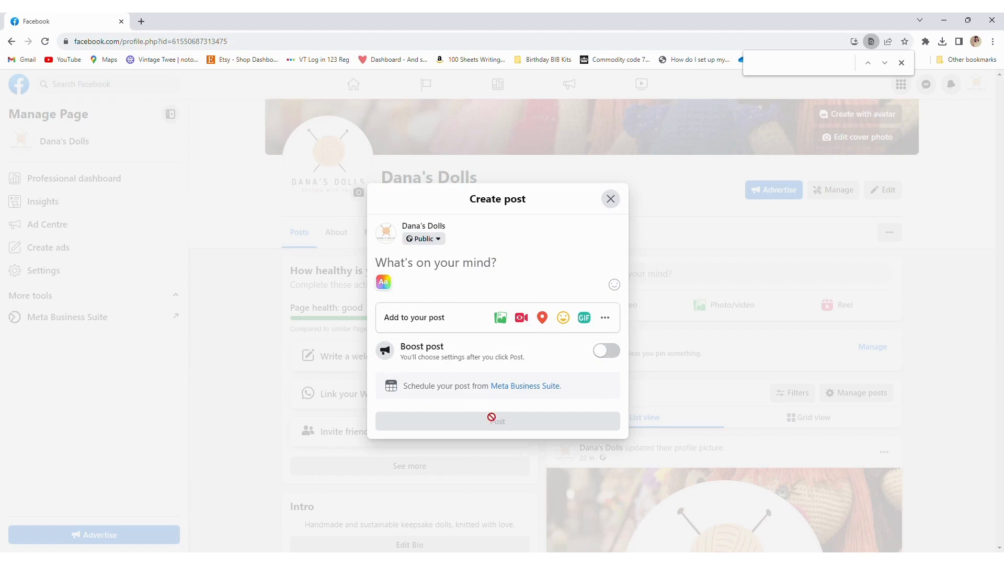
left_click(611, 199)
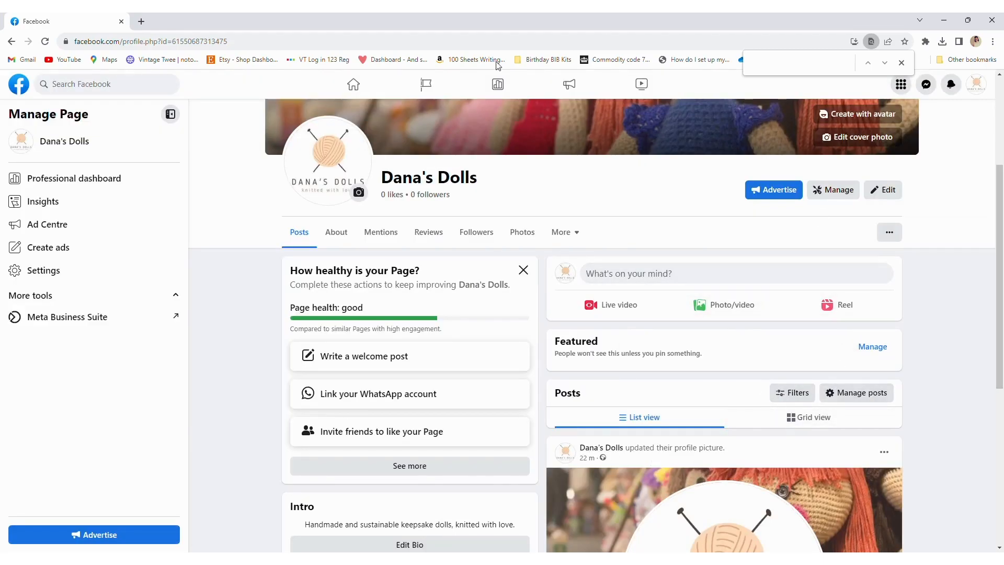
Look at the account menu for switching between the Page and the personal profile, and close it
scroll(730, 412, "up", 4)
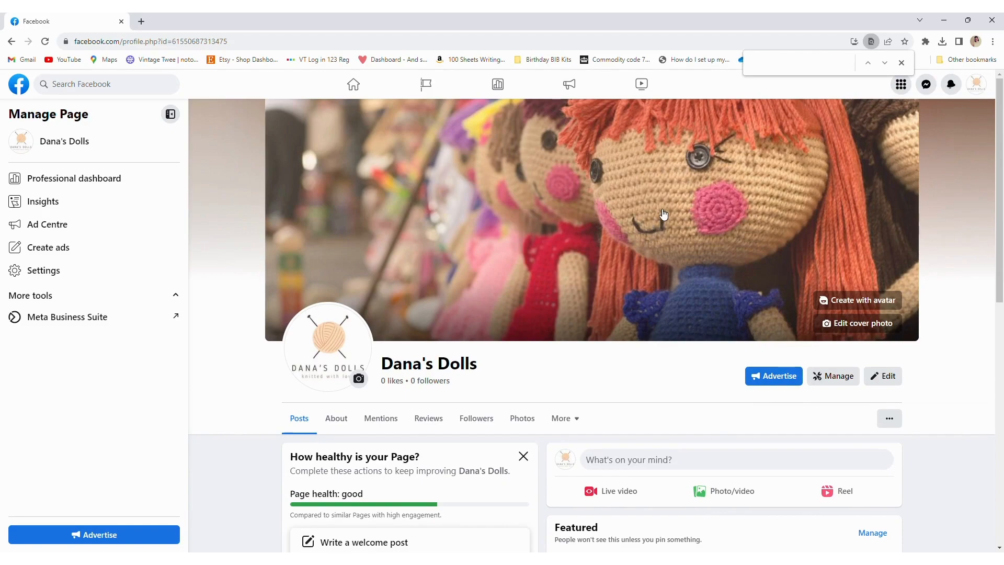
left_click(979, 86)
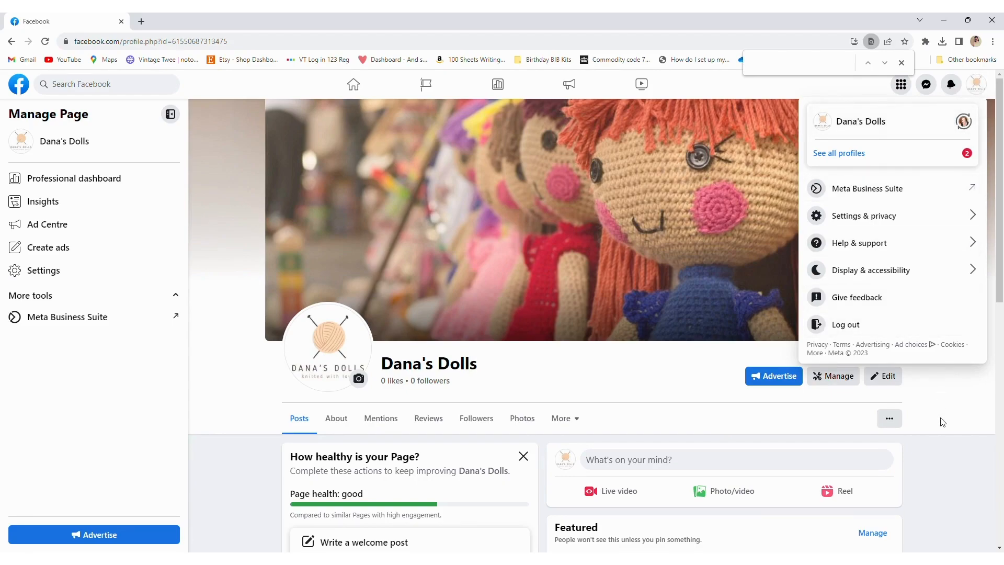
left_click(950, 448)
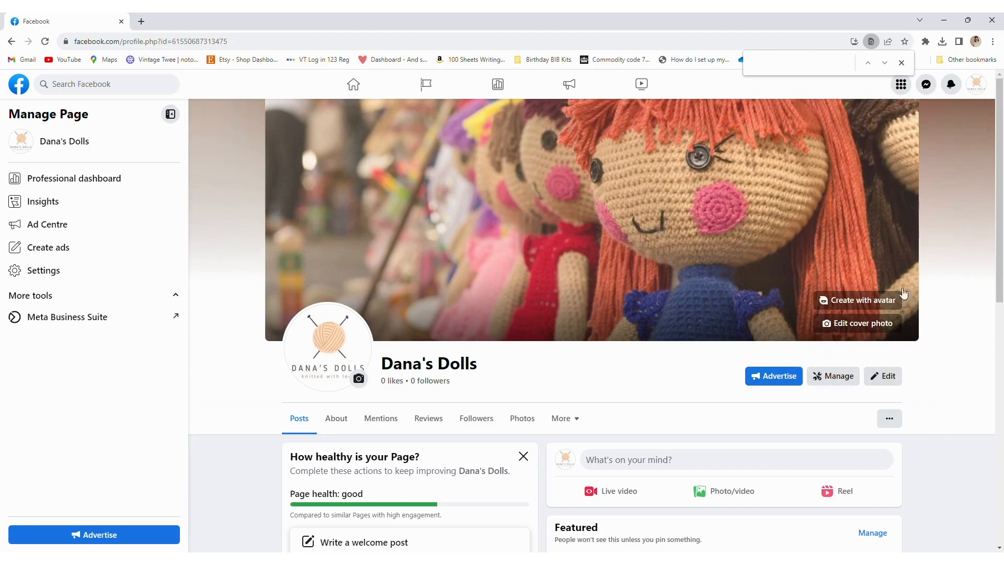